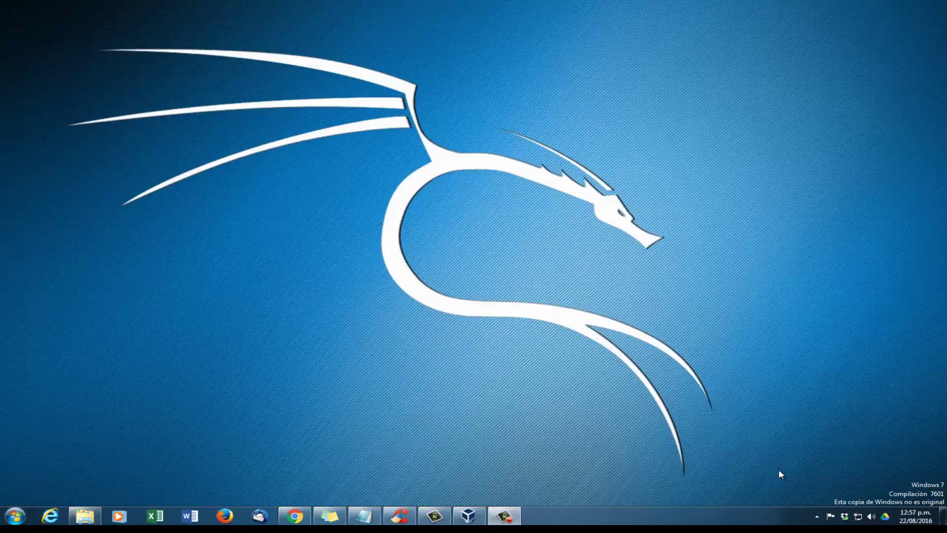
Step: Search Google in Chrome for 'kalilinux' and go to kali.org's Downloads page
{"action": "left_click", "coordinate": [294, 516]}
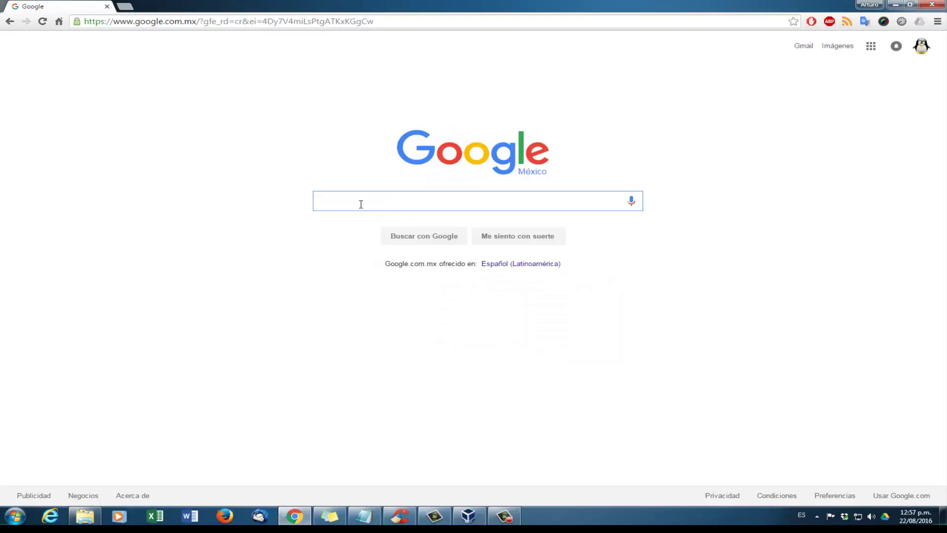
{"action": "type", "text": "kalili"}
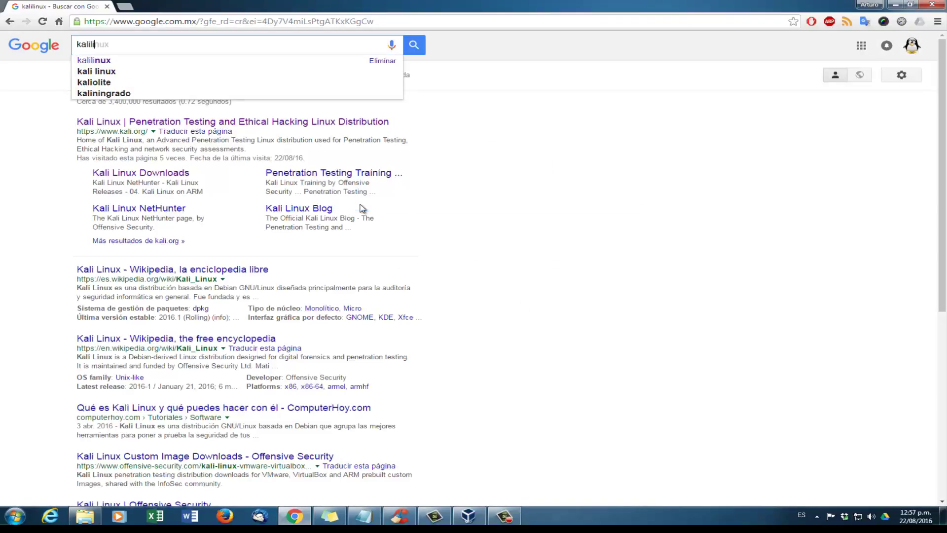
{"action": "type", "text": "nux"}
{"action": "key", "text": "Return"}
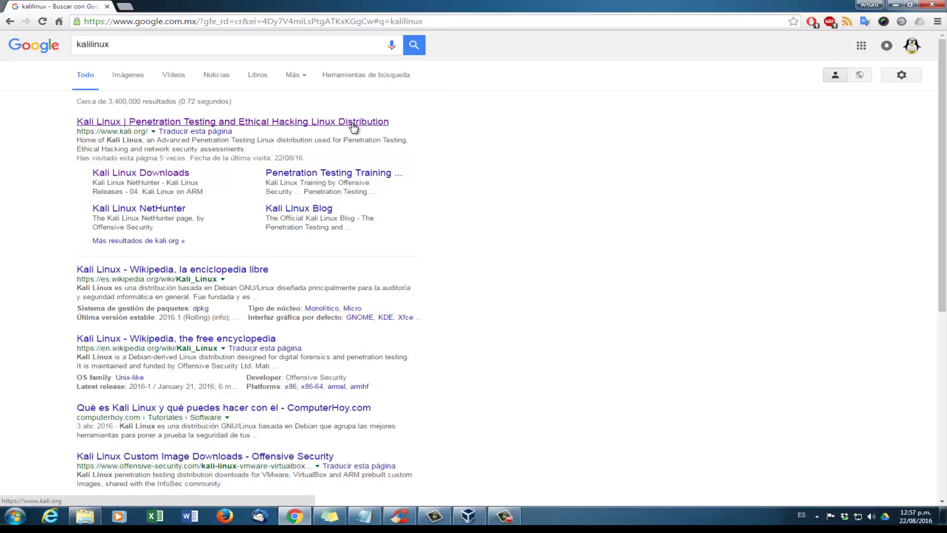
{"action": "left_click", "coordinate": [354, 123]}
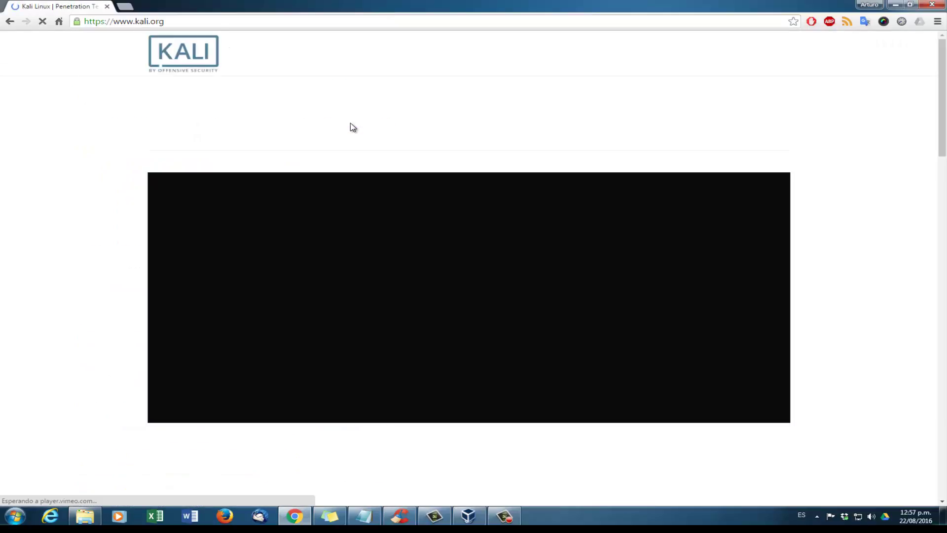
{"action": "mouse_move", "coordinate": [466, 60]}
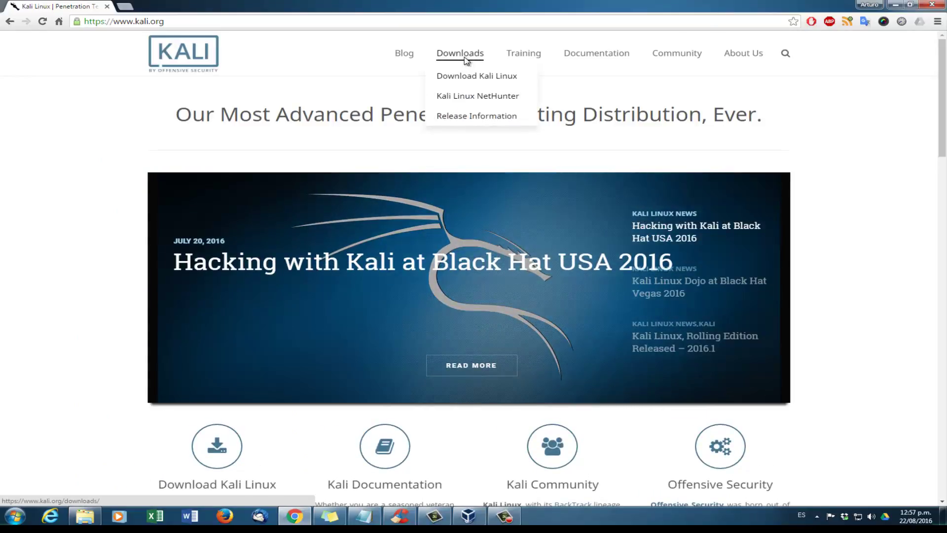
{"action": "left_click", "coordinate": [466, 54]}
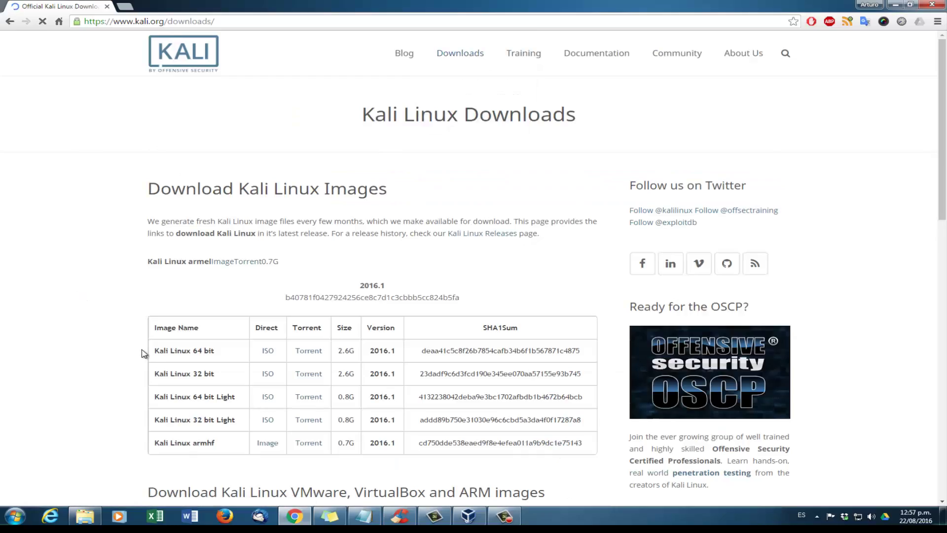
{"action": "left_click_drag", "start_coordinate": [154, 351], "coordinate": [396, 375]}
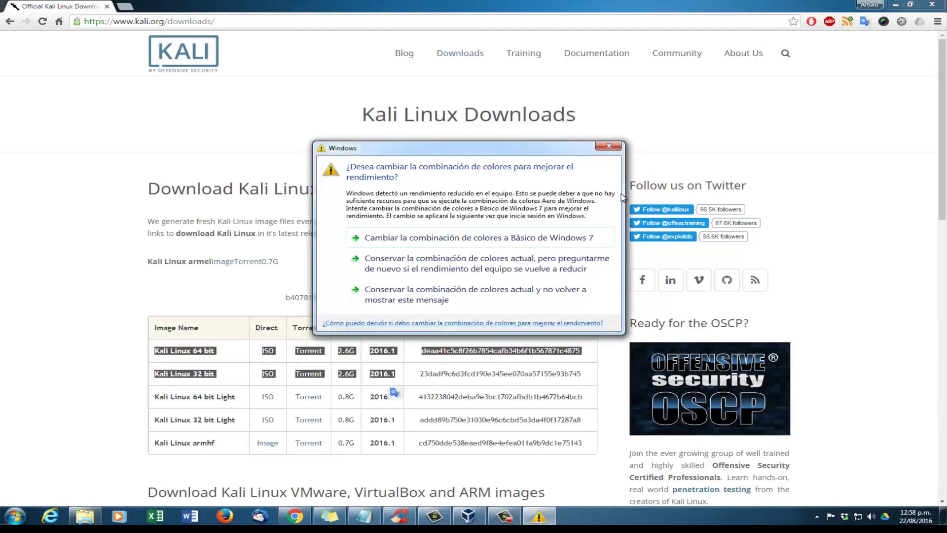
{"action": "left_click", "coordinate": [608, 146]}
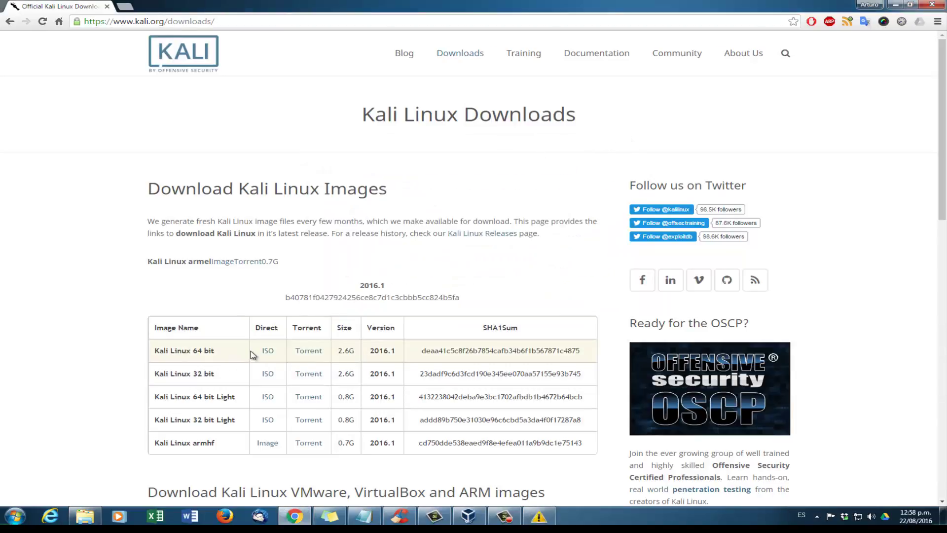
{"action": "left_click_drag", "start_coordinate": [252, 353], "coordinate": [332, 354]}
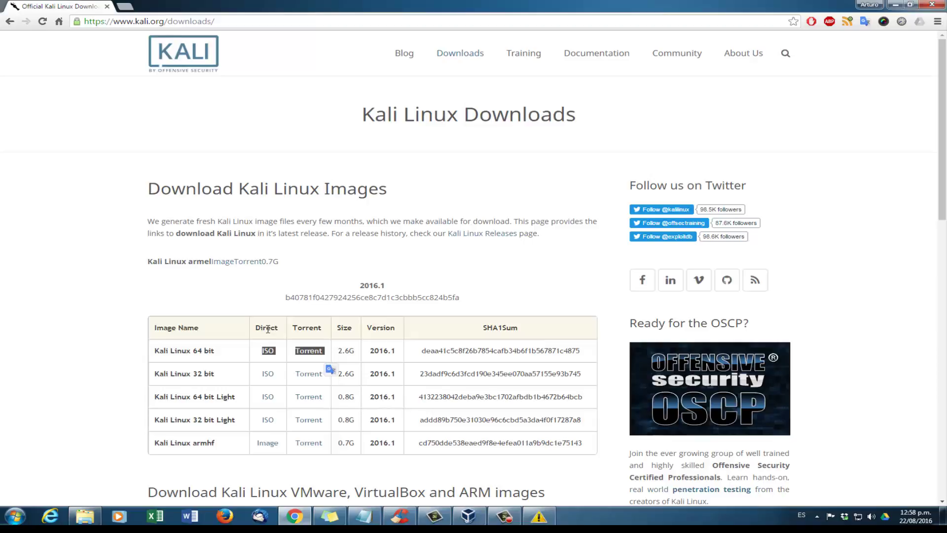
{"action": "left_click", "coordinate": [269, 328]}
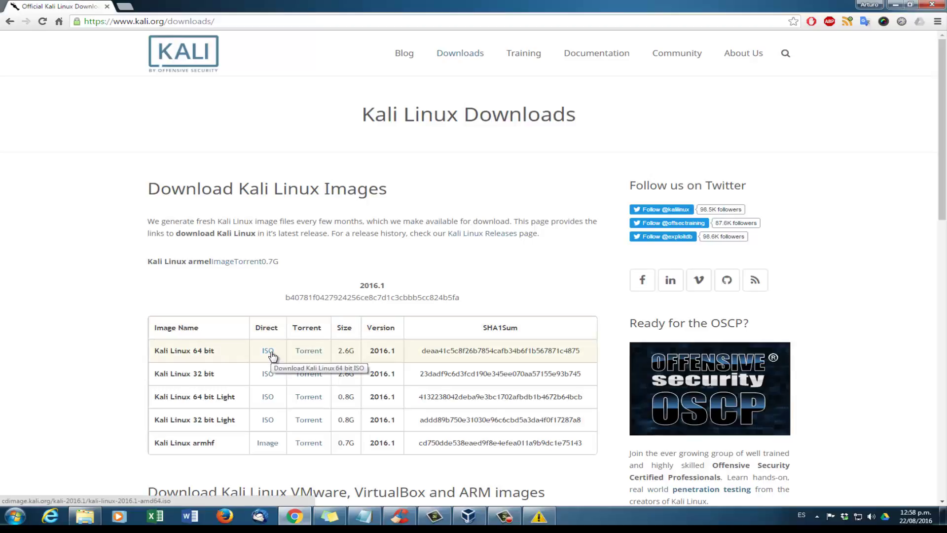
Step: Start and cancel the Kali 64-bit ISO download, minimize Chrome and dismiss the colour-scheme warning
{"action": "left_click", "coordinate": [271, 351]}
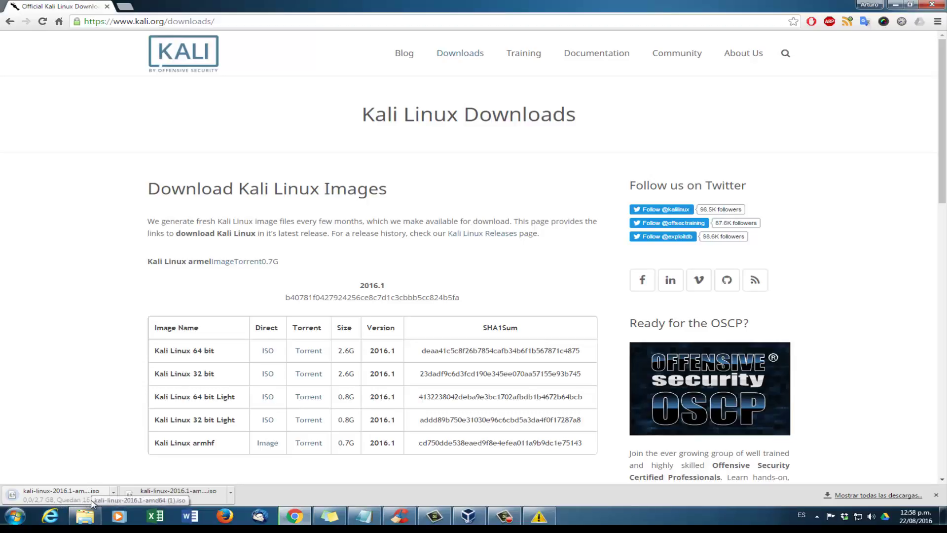
{"action": "left_click", "coordinate": [113, 492]}
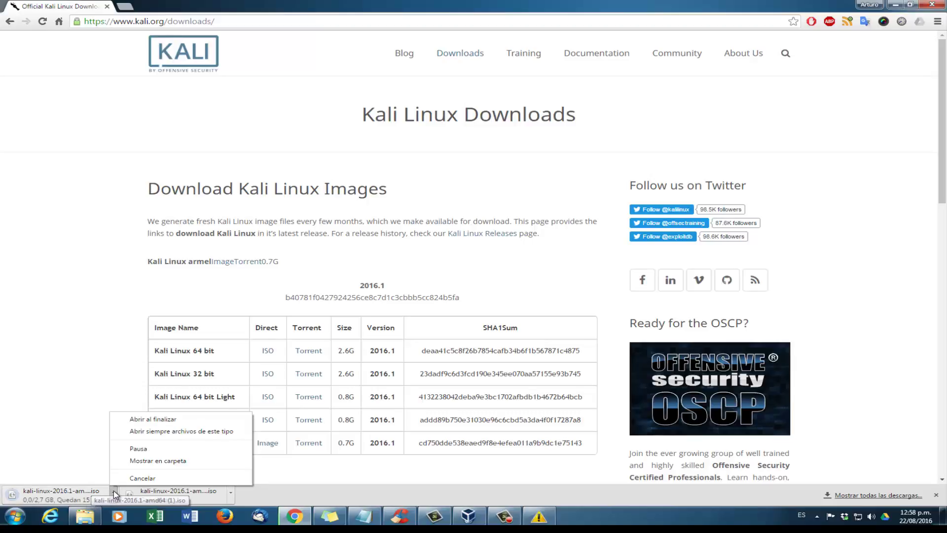
{"action": "left_click", "coordinate": [133, 478]}
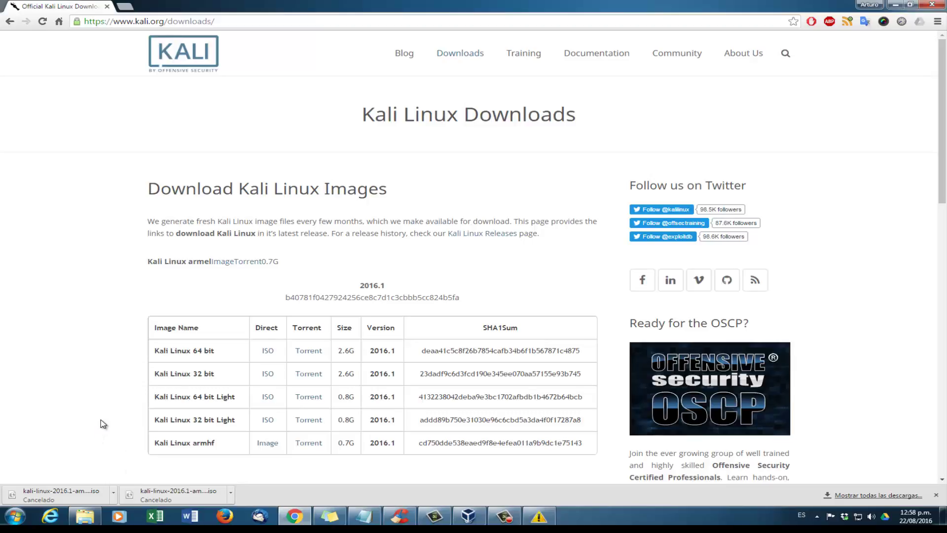
{"action": "left_click", "coordinate": [896, 10]}
{"action": "left_click", "coordinate": [609, 146]}
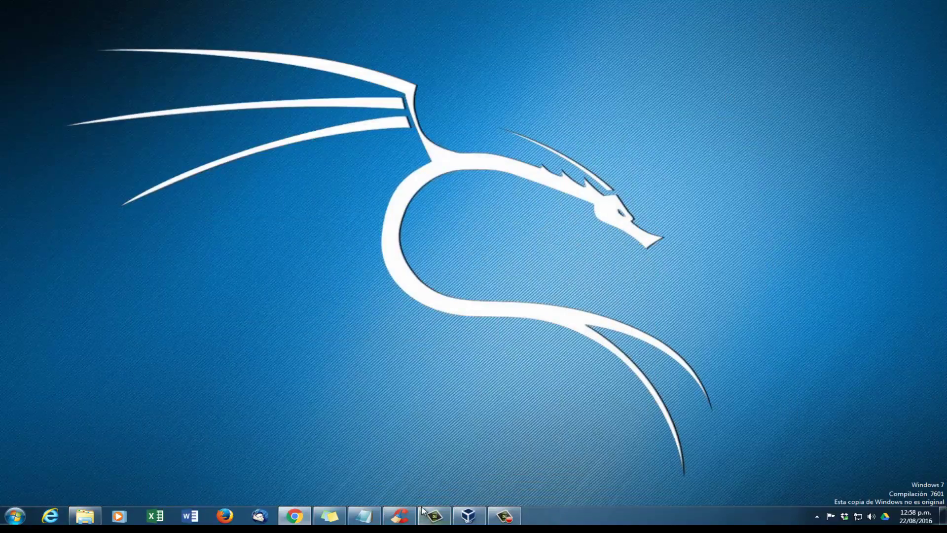
Step: Bring up VirtualBox and start a new virtual machine named KaliLinux
{"action": "left_click", "coordinate": [468, 516]}
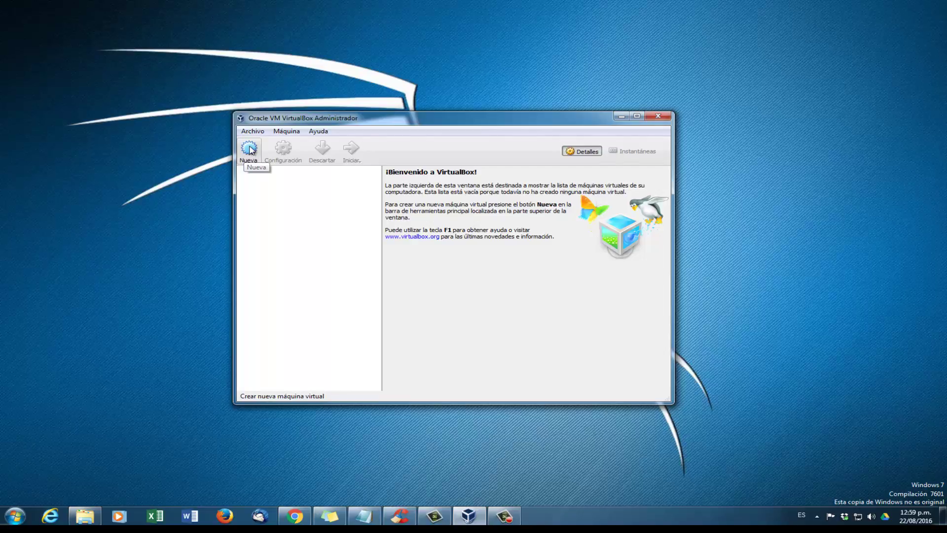
{"action": "left_click", "coordinate": [249, 149]}
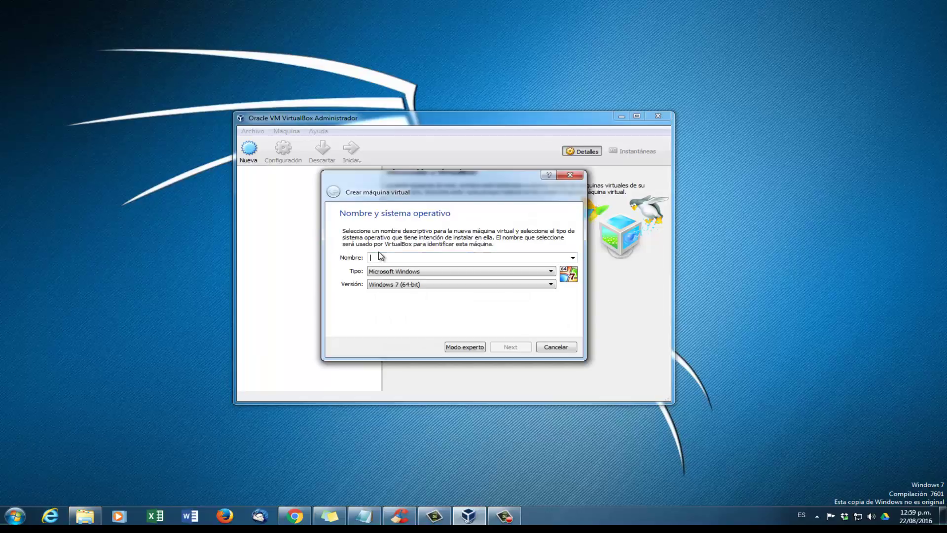
{"action": "type", "text": "KaliLinux"}
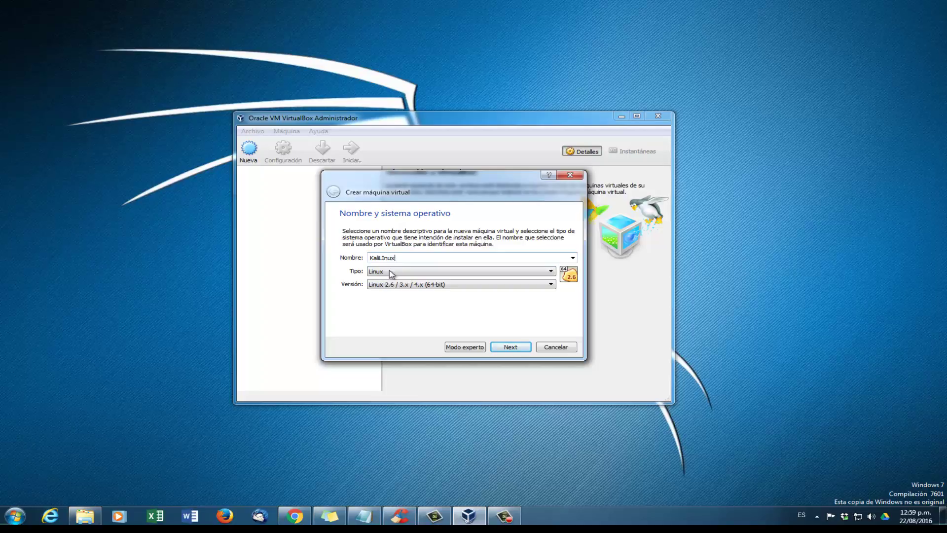
Step: Set the machine type to Linux and the version to Debian (64-bit)
{"action": "left_click", "coordinate": [427, 273]}
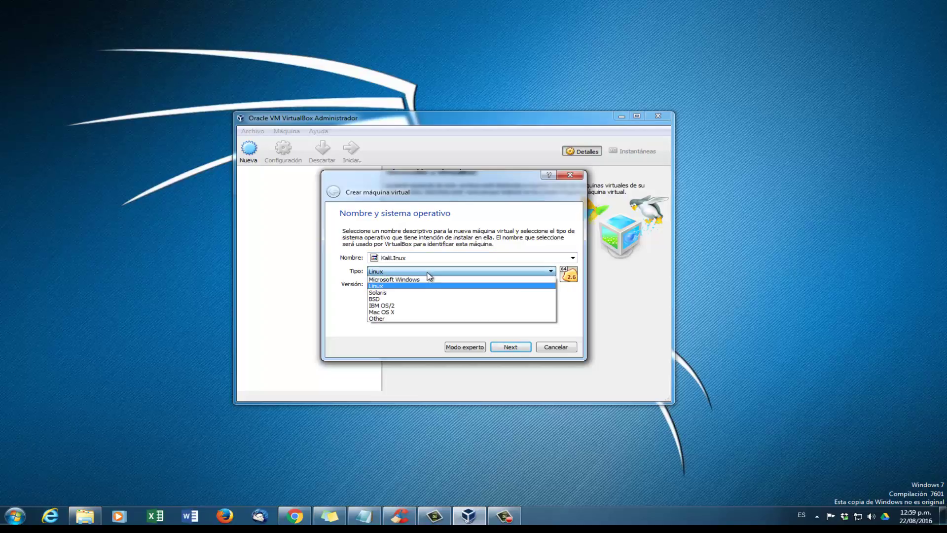
{"action": "left_click", "coordinate": [404, 288]}
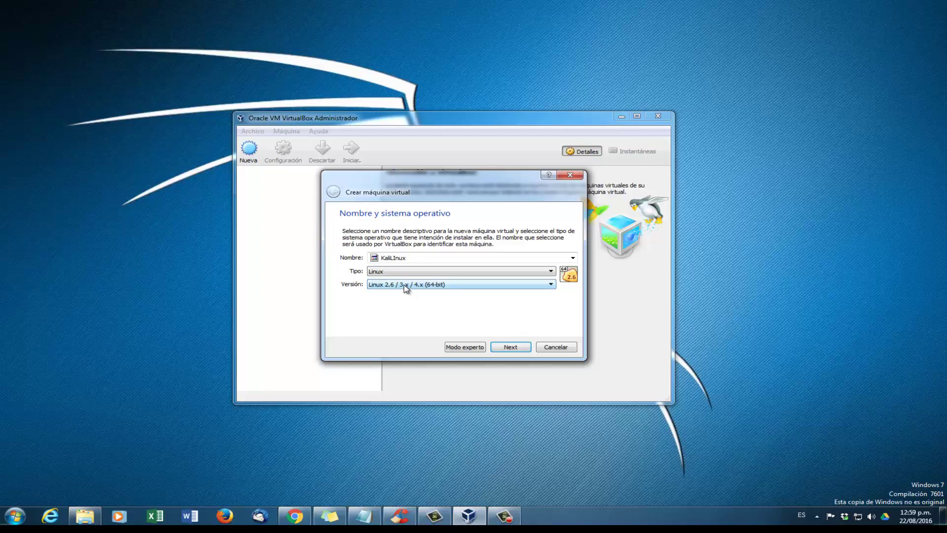
{"action": "left_click", "coordinate": [406, 288]}
{"action": "scroll", "coordinate": [417, 324], "scroll_direction": "down", "scroll_amount": 1}
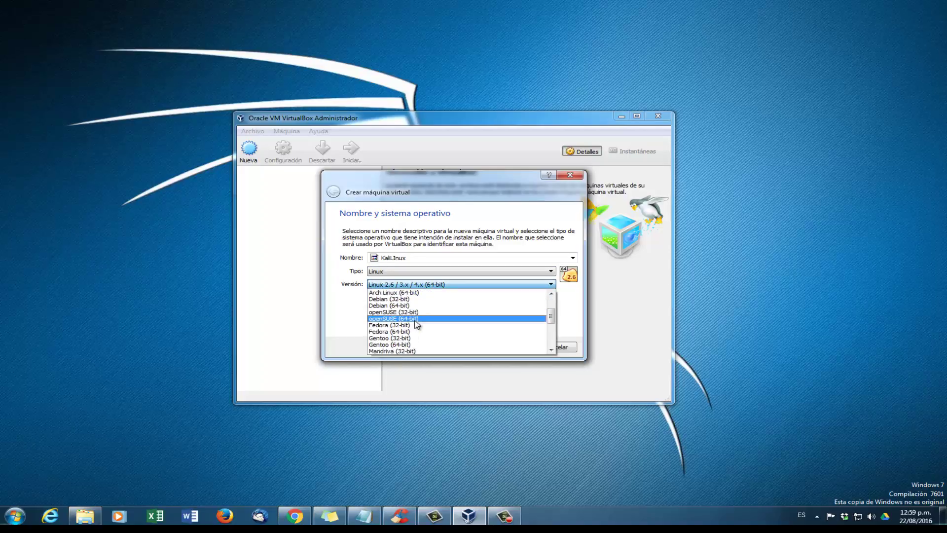
{"action": "scroll", "coordinate": [417, 323], "scroll_direction": "down", "scroll_amount": 5}
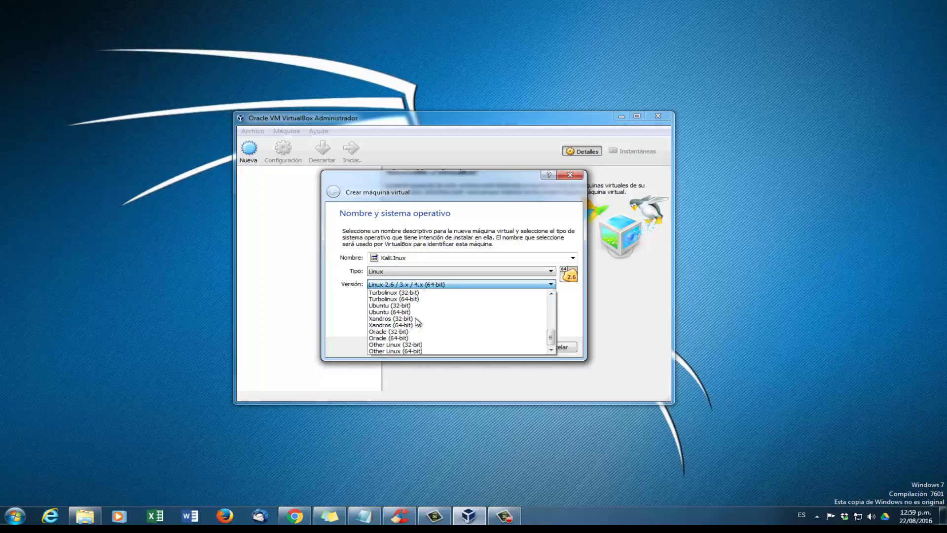
{"action": "scroll", "coordinate": [417, 320], "scroll_direction": "up", "scroll_amount": 5}
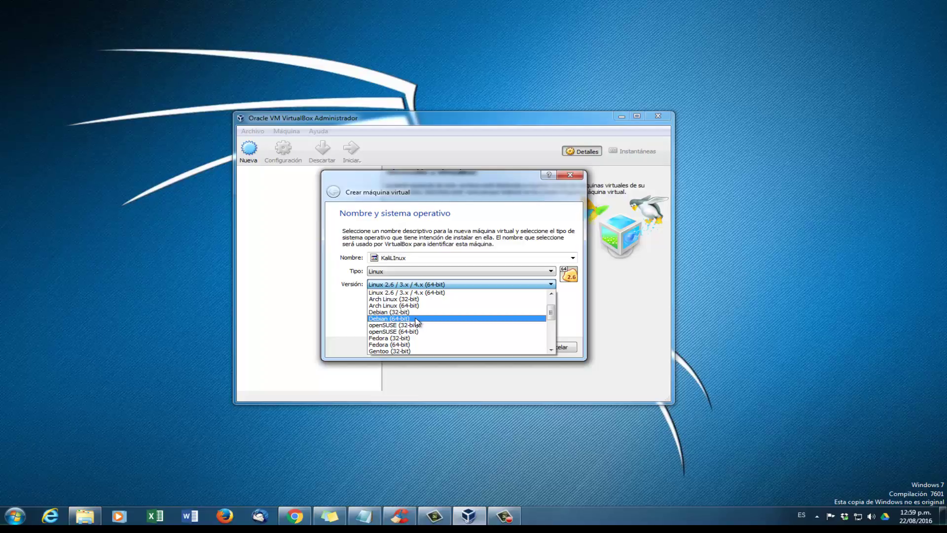
{"action": "left_click", "coordinate": [416, 319]}
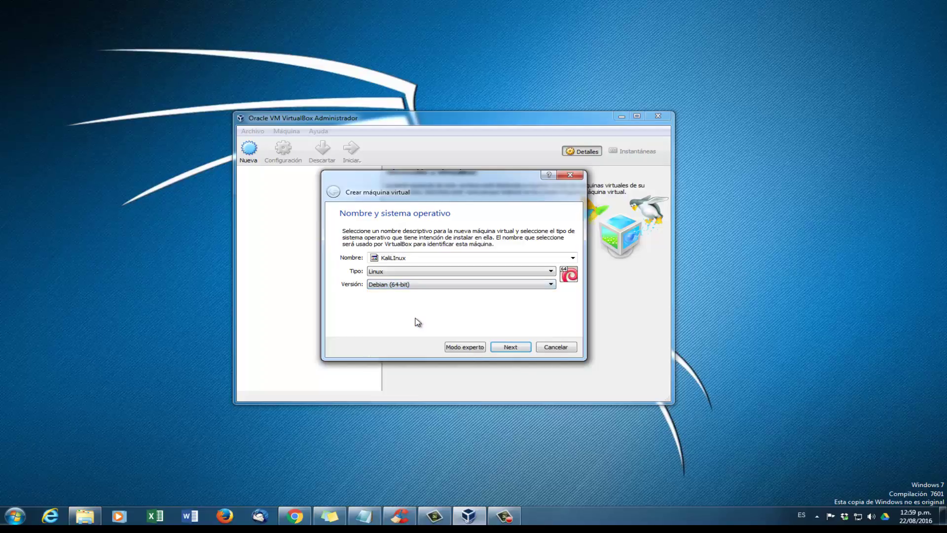
{"action": "left_click", "coordinate": [507, 348]}
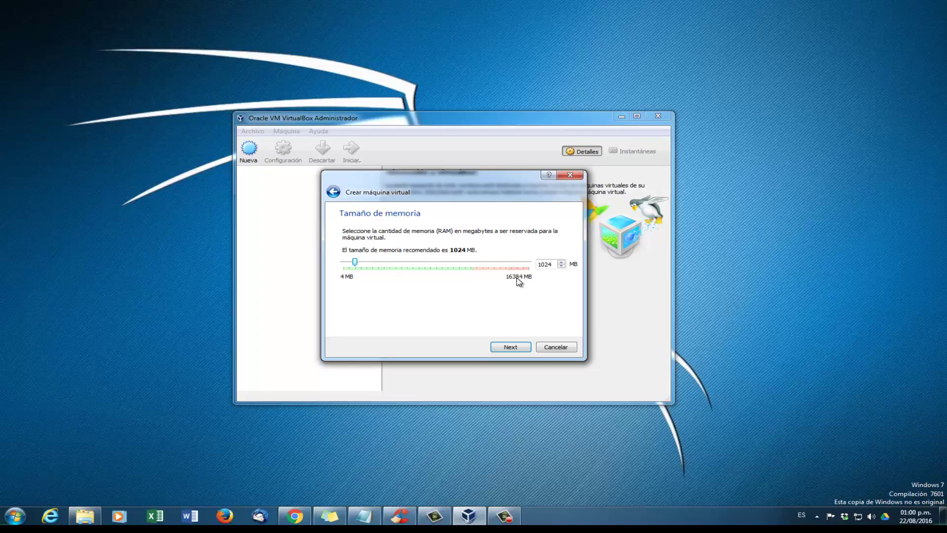
Step: Raise the VM memory to 3088 MB and choose to create a new virtual hard disk now
{"action": "left_click_drag", "start_coordinate": [354, 262], "coordinate": [392, 267]}
{"action": "left_click", "coordinate": [504, 349]}
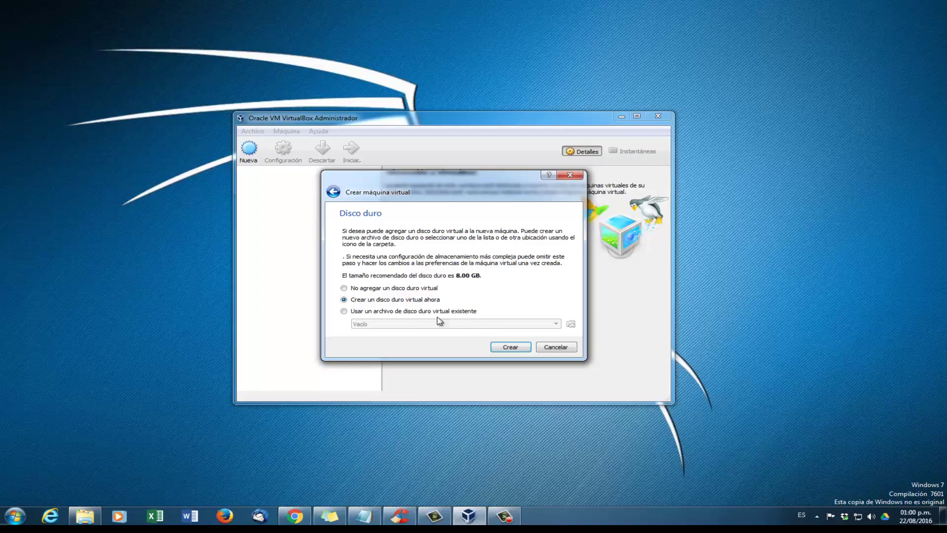
{"action": "left_click", "coordinate": [511, 347]}
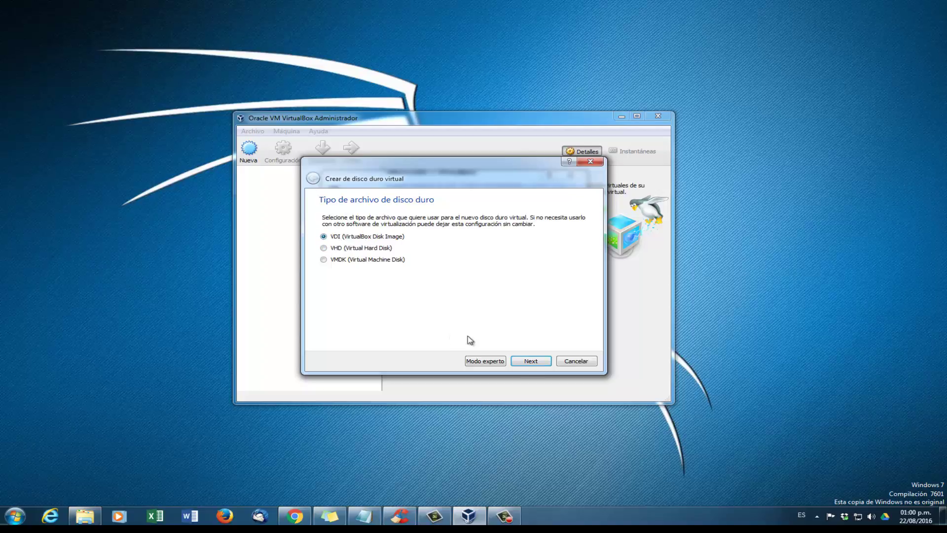
Step: Create a dynamically allocated VDI disk of 60.06 GB to finish the machine
{"action": "left_click", "coordinate": [530, 361]}
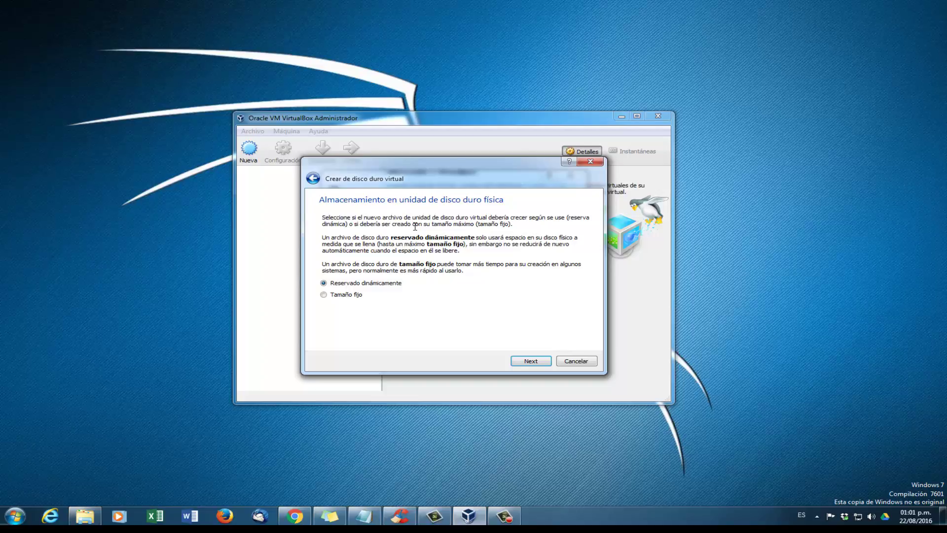
{"action": "left_click", "coordinate": [522, 365]}
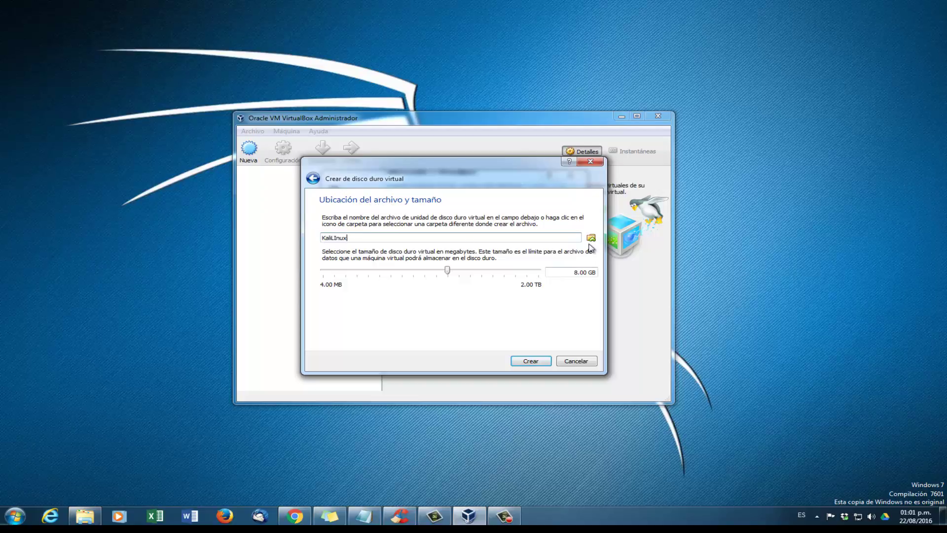
{"action": "left_click_drag", "start_coordinate": [447, 270], "coordinate": [480, 275]}
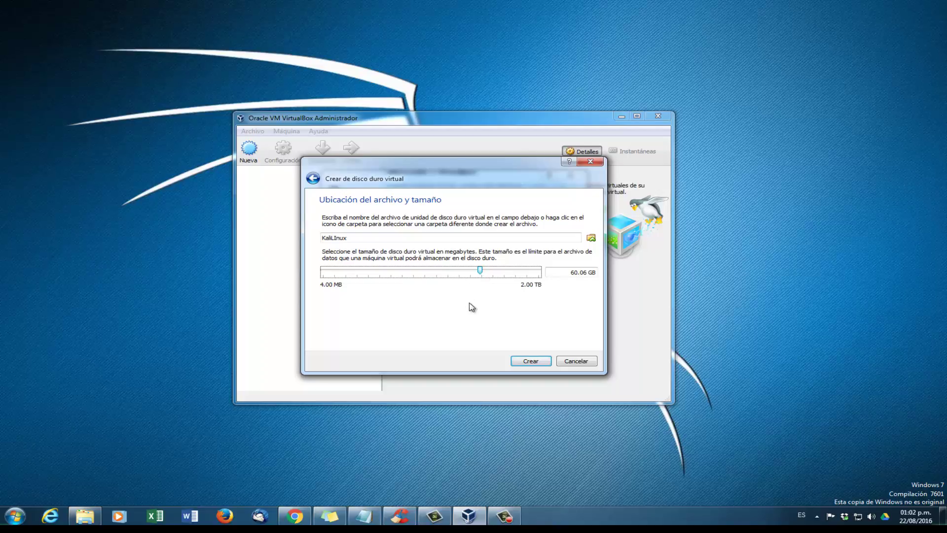
{"action": "left_click", "coordinate": [528, 365]}
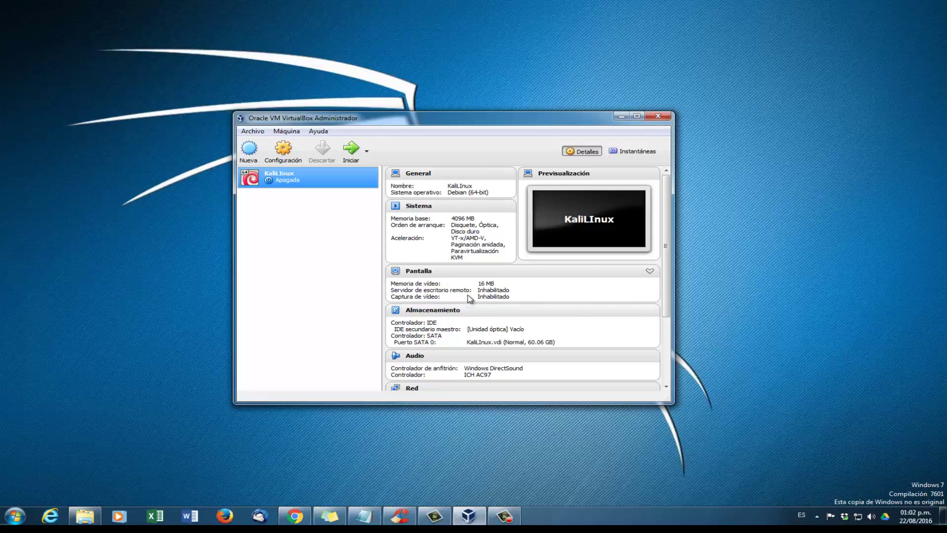
Step: Open the KaliLInux machine's Storage settings and select the empty optical drive
{"action": "left_click", "coordinate": [285, 161]}
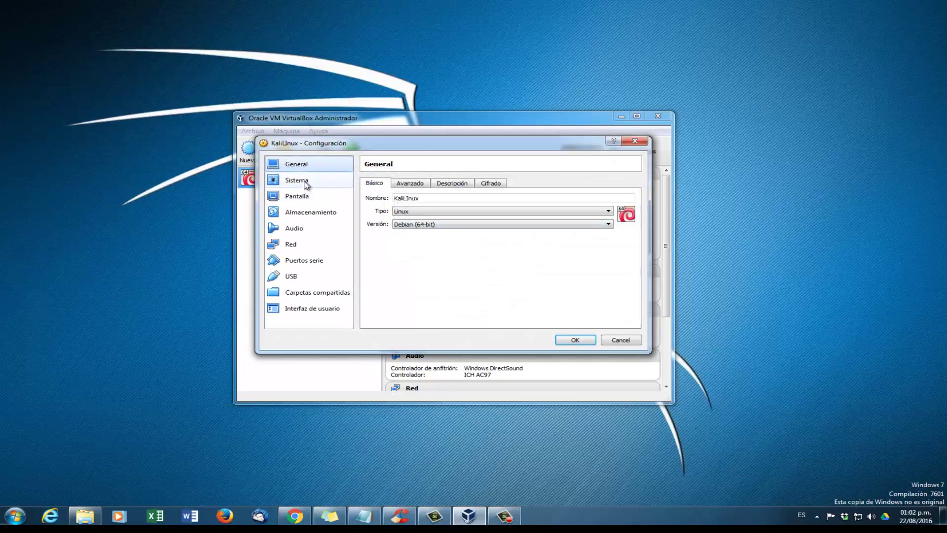
{"action": "left_click", "coordinate": [311, 212]}
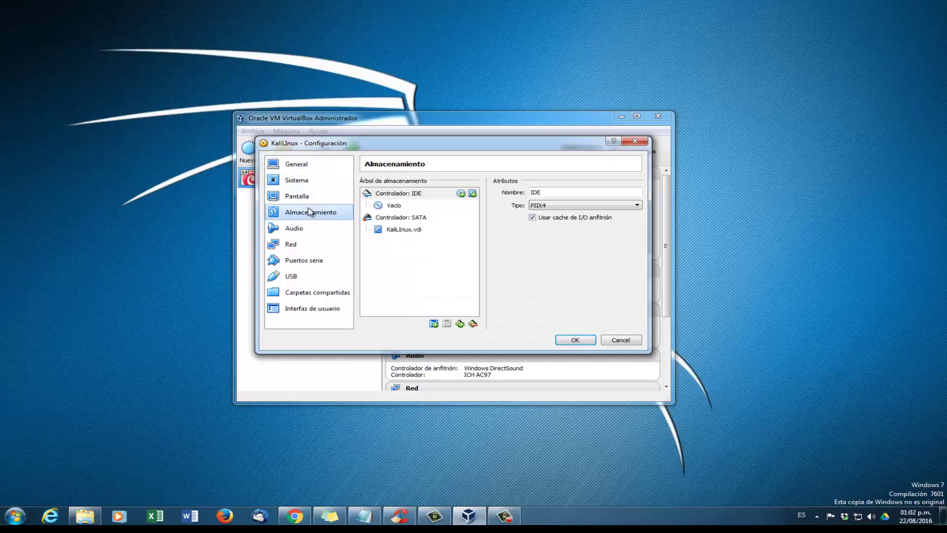
{"action": "left_click", "coordinate": [401, 208]}
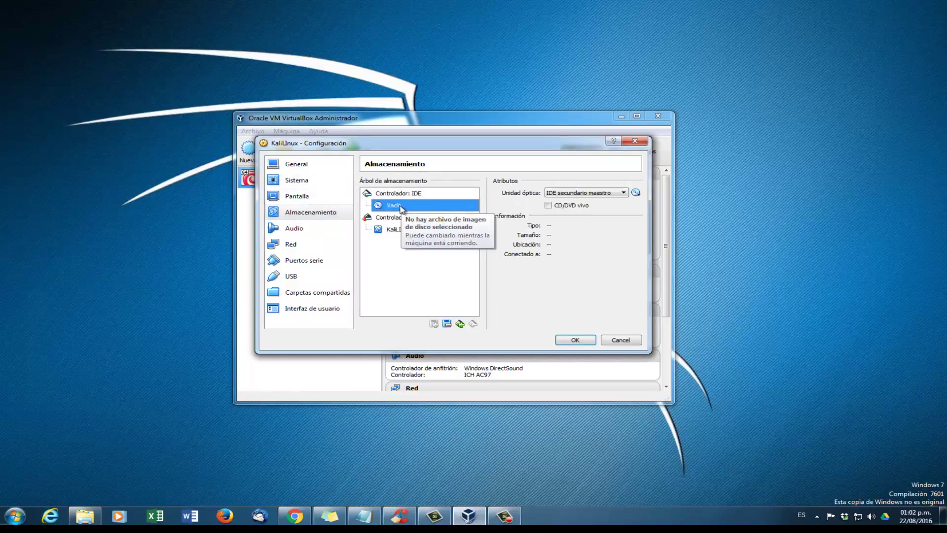
{"action": "left_click", "coordinate": [401, 194]}
{"action": "left_click", "coordinate": [402, 205]}
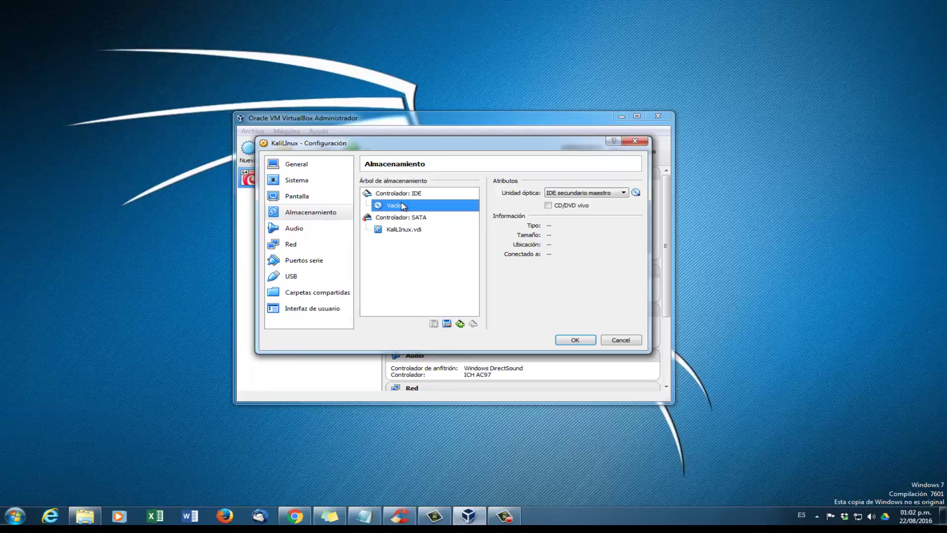
Step: Load kali-linux-2016.1-amd64.iso from drive D: into the optical drive and save the settings
{"action": "left_click", "coordinate": [637, 192]}
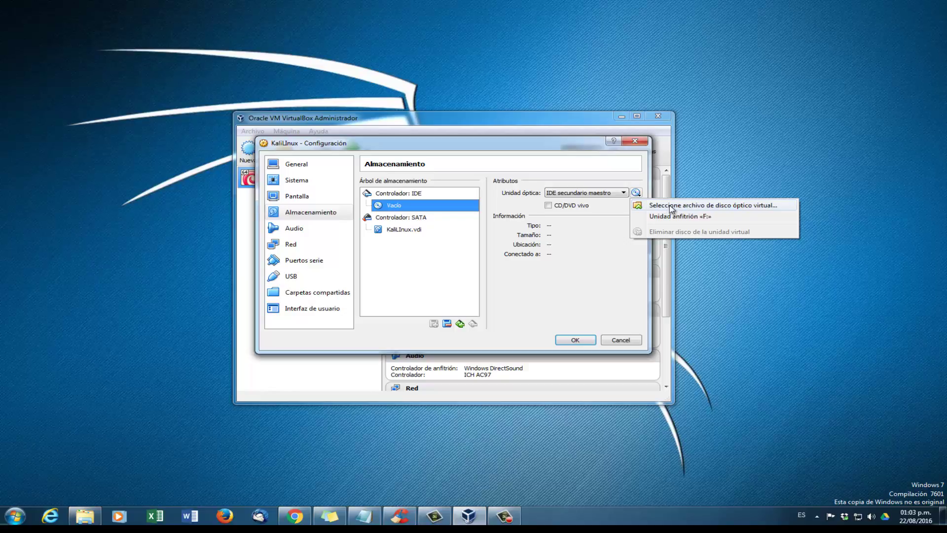
{"action": "left_click", "coordinate": [671, 209]}
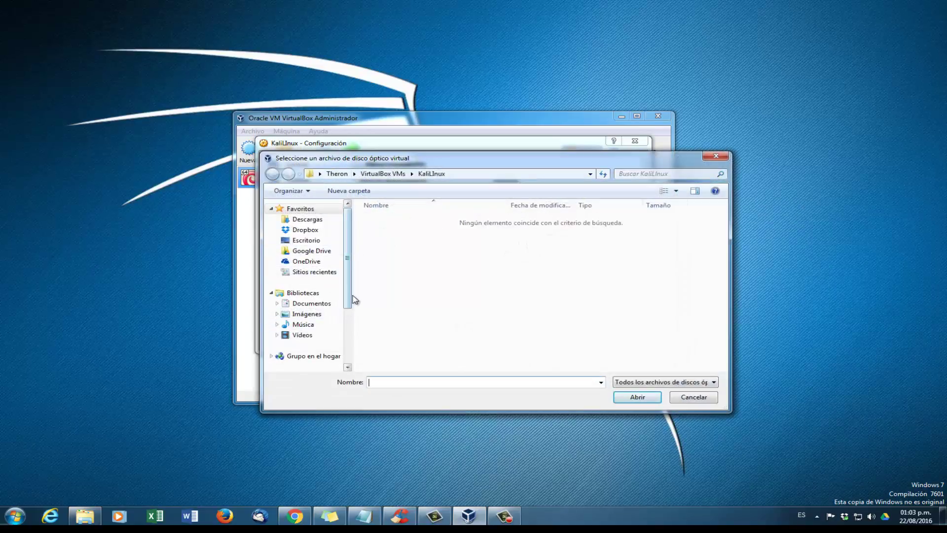
{"action": "left_click_drag", "start_coordinate": [348, 296], "coordinate": [340, 345]}
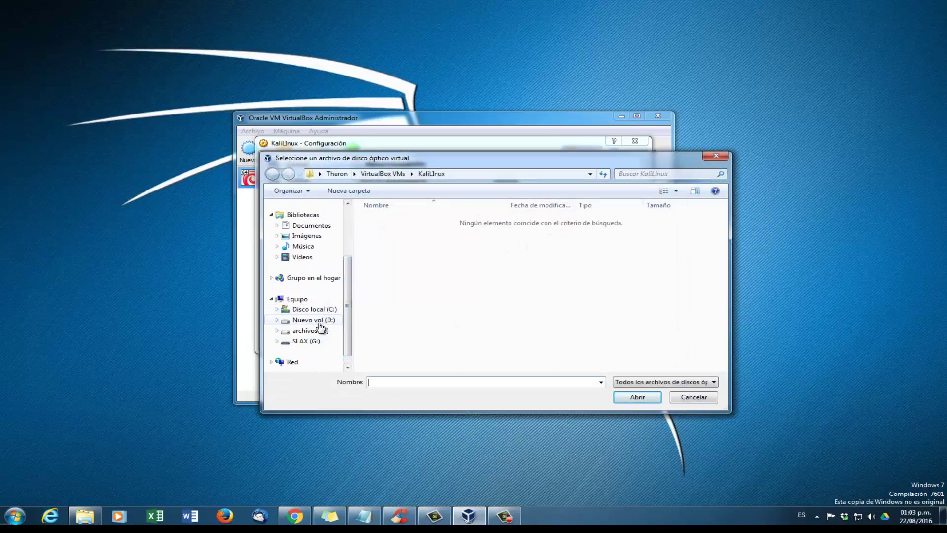
{"action": "left_click", "coordinate": [319, 322]}
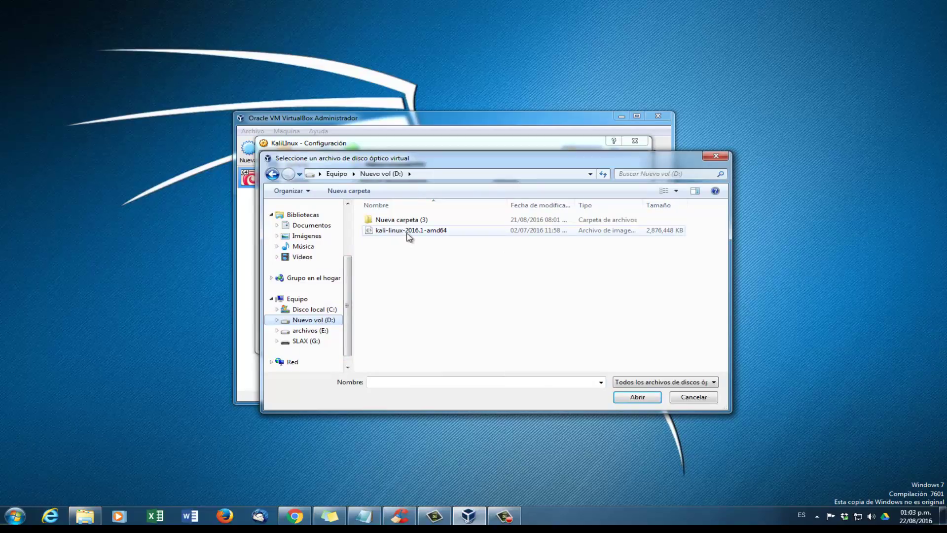
{"action": "left_click", "coordinate": [409, 231]}
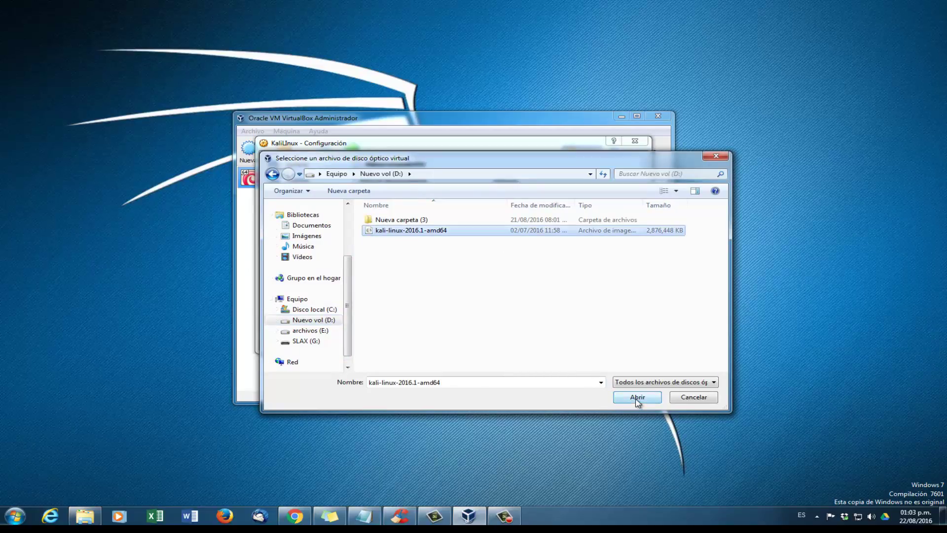
{"action": "left_click", "coordinate": [637, 399]}
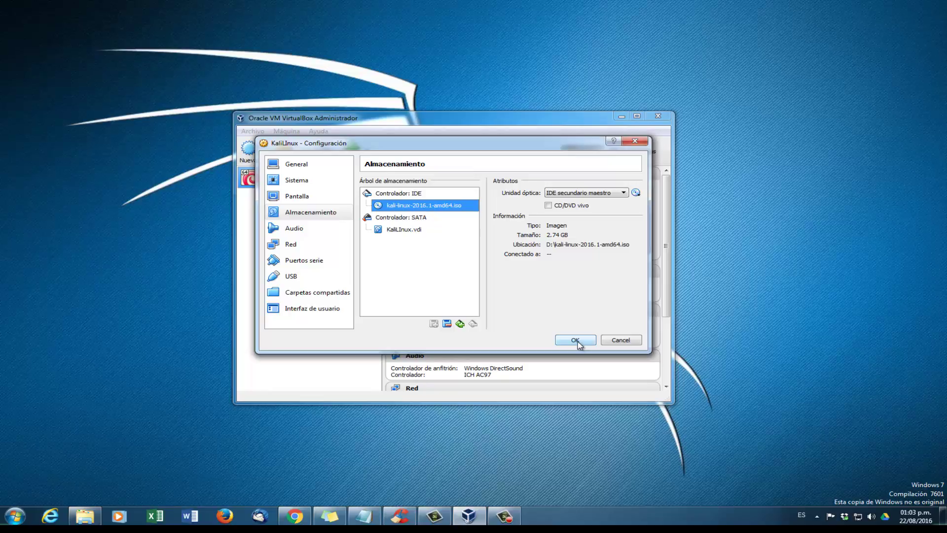
{"action": "left_click", "coordinate": [577, 341]}
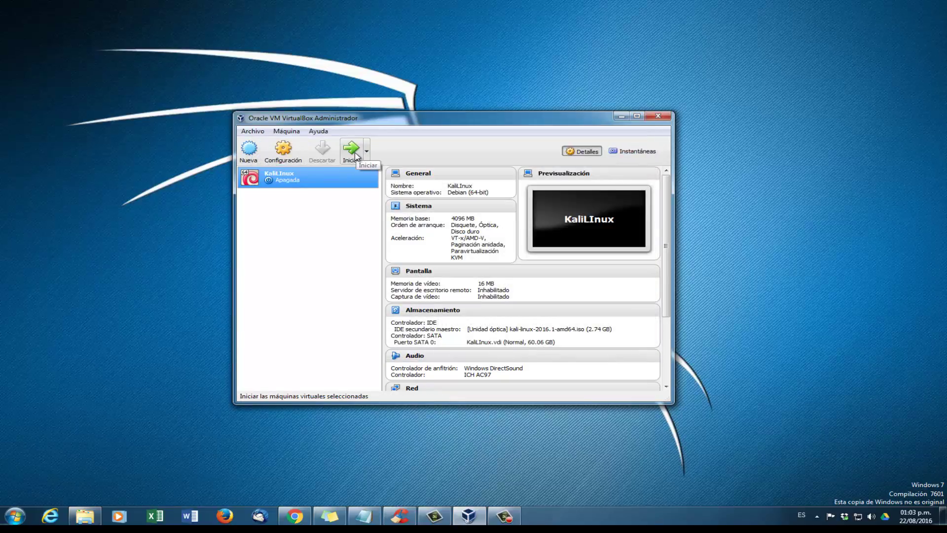
Step: Start KaliLInux, dismiss the mouse-capture notices and boot the Graphical install option
{"action": "left_click", "coordinate": [354, 155]}
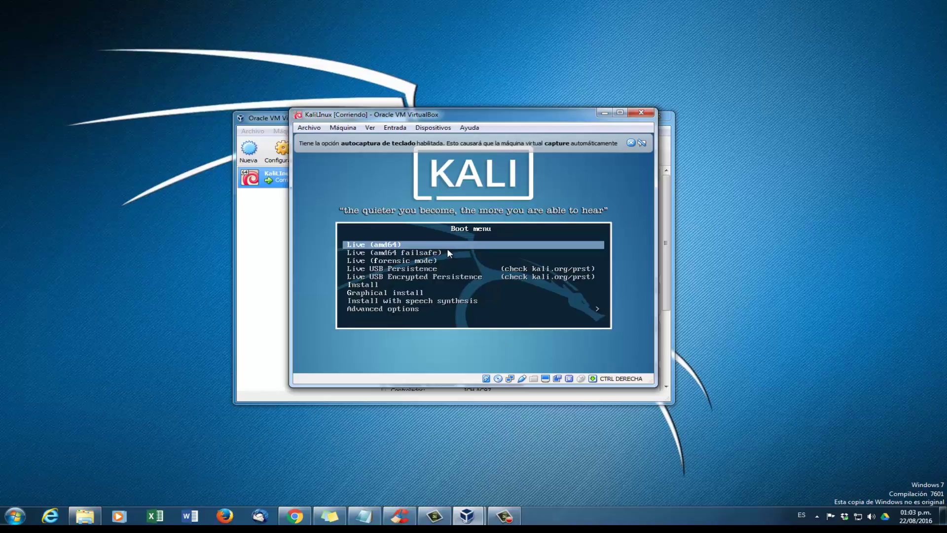
{"action": "left_click", "coordinate": [447, 247]}
{"action": "left_click", "coordinate": [450, 315]}
{"action": "key", "text": "Down"}
{"action": "key", "text": "Down"}
{"action": "key", "text": "Down"}
{"action": "key", "text": "Down"}
{"action": "key", "text": "Down"}
{"action": "key", "text": "Down"}
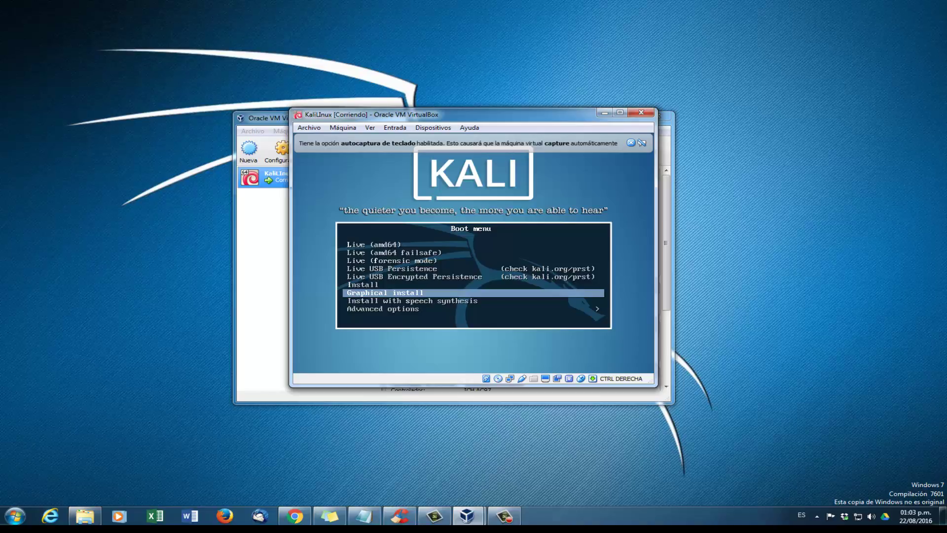
{"action": "key", "text": "Return"}
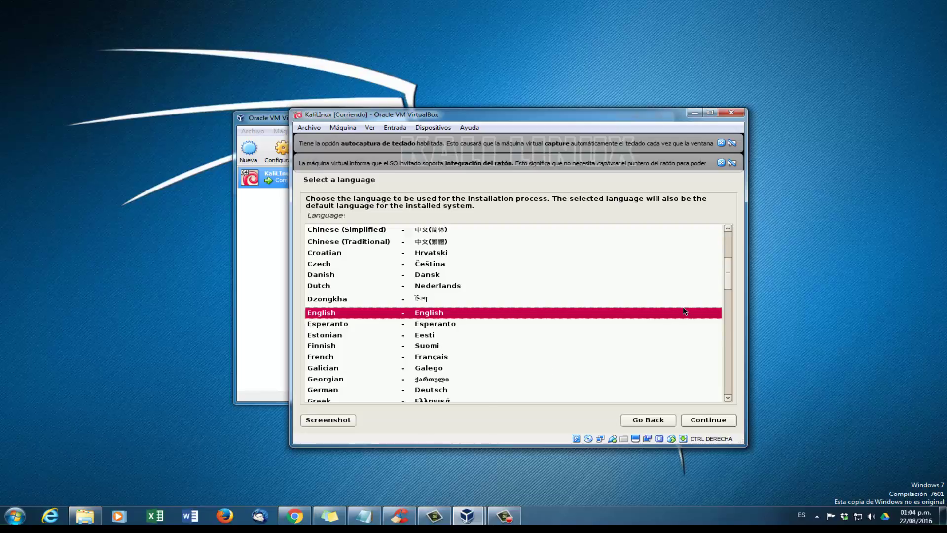
Step: Choose Spanish as the installer language, accepting the incomplete translation warning
{"action": "left_click_drag", "start_coordinate": [731, 281], "coordinate": [719, 371]}
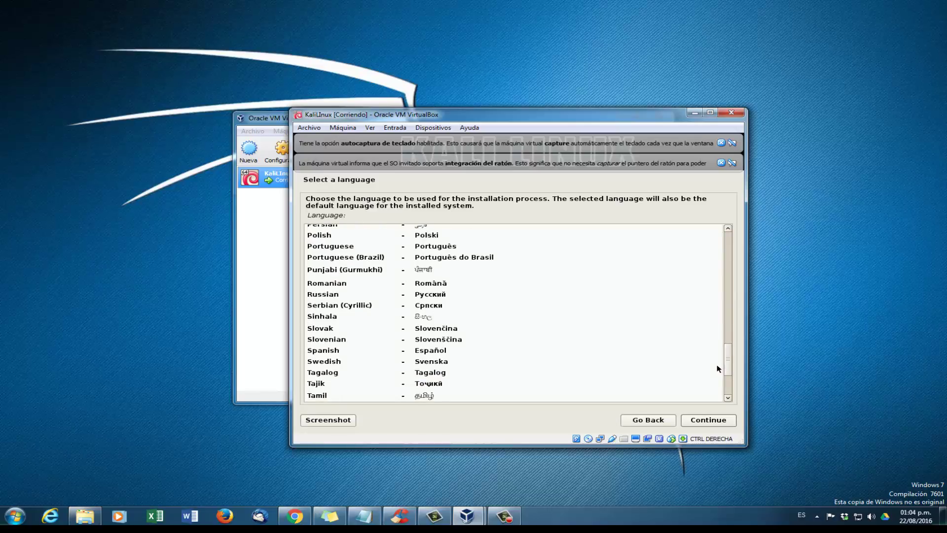
{"action": "left_click", "coordinate": [431, 351]}
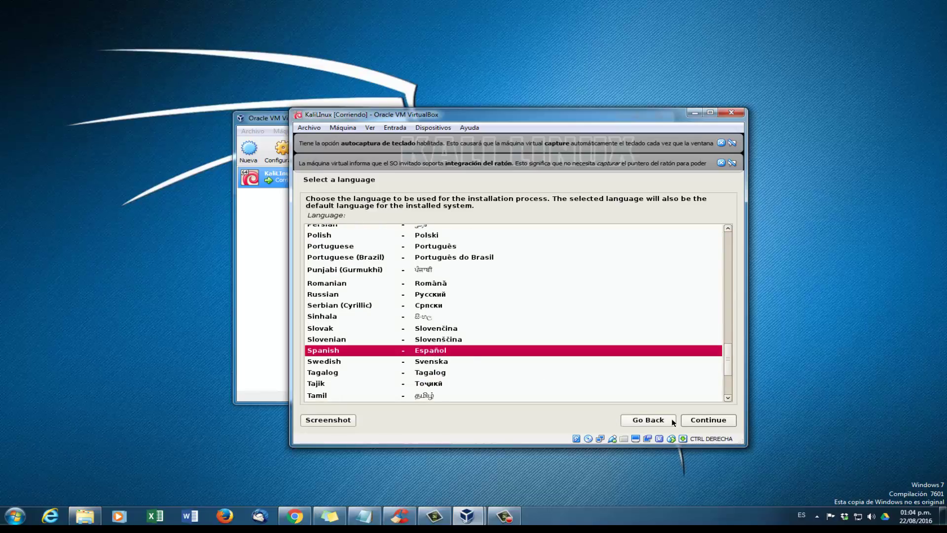
{"action": "left_click", "coordinate": [692, 421]}
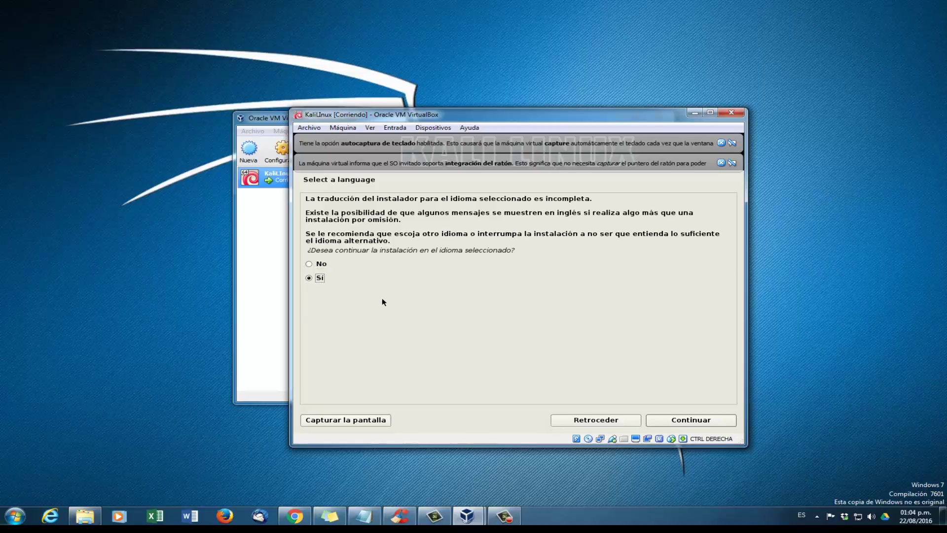
{"action": "left_click", "coordinate": [320, 279]}
{"action": "left_click", "coordinate": [664, 423]}
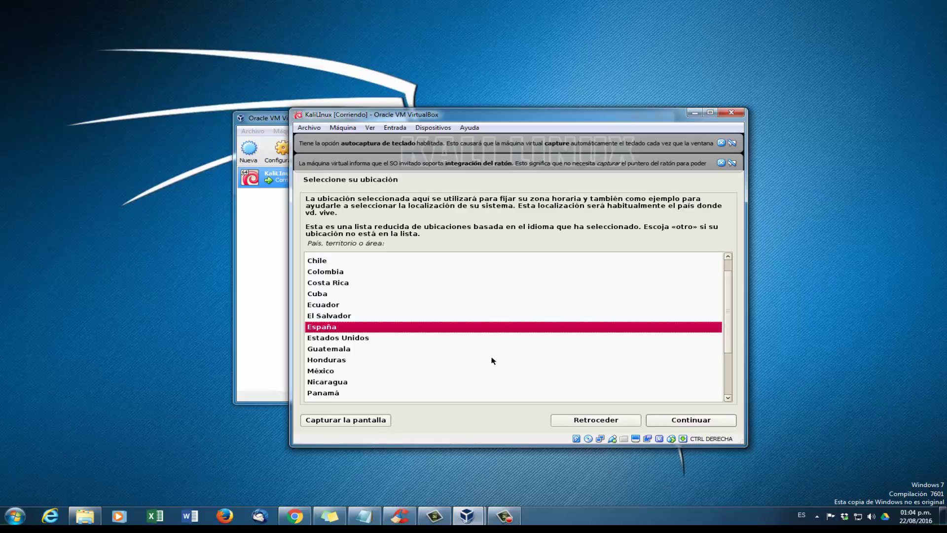
Step: Set México as the location and Latinoamericano as the keyboard layout
{"action": "left_click", "coordinate": [391, 371]}
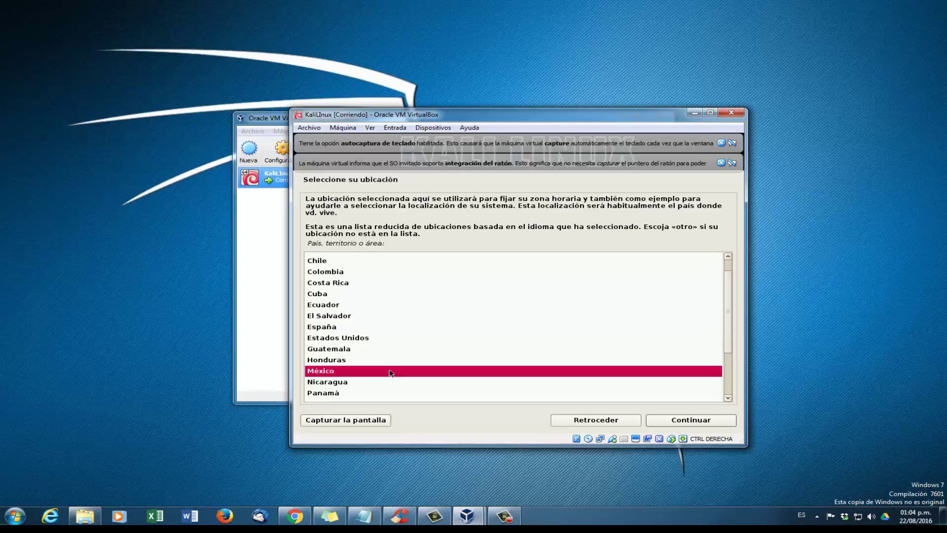
{"action": "left_click", "coordinate": [674, 420]}
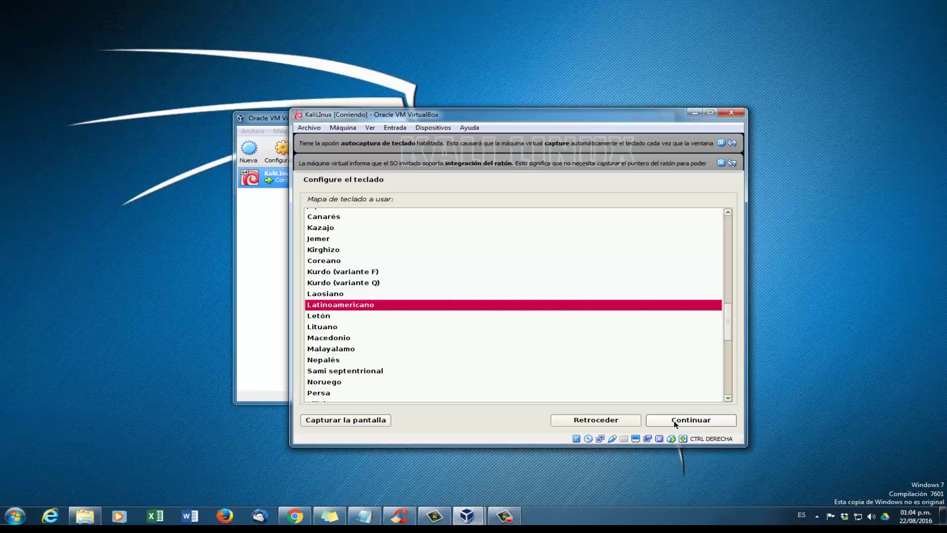
{"action": "left_click", "coordinate": [378, 308]}
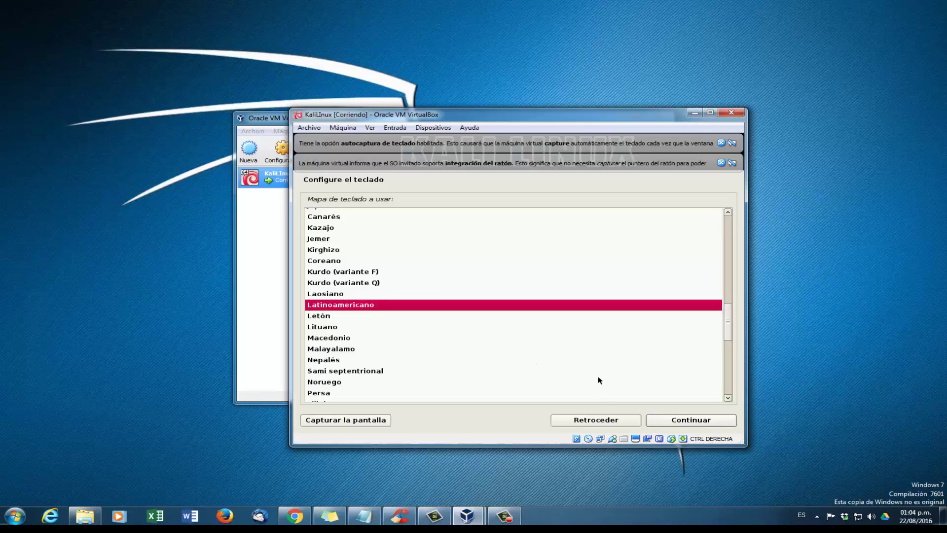
{"action": "left_click", "coordinate": [690, 421]}
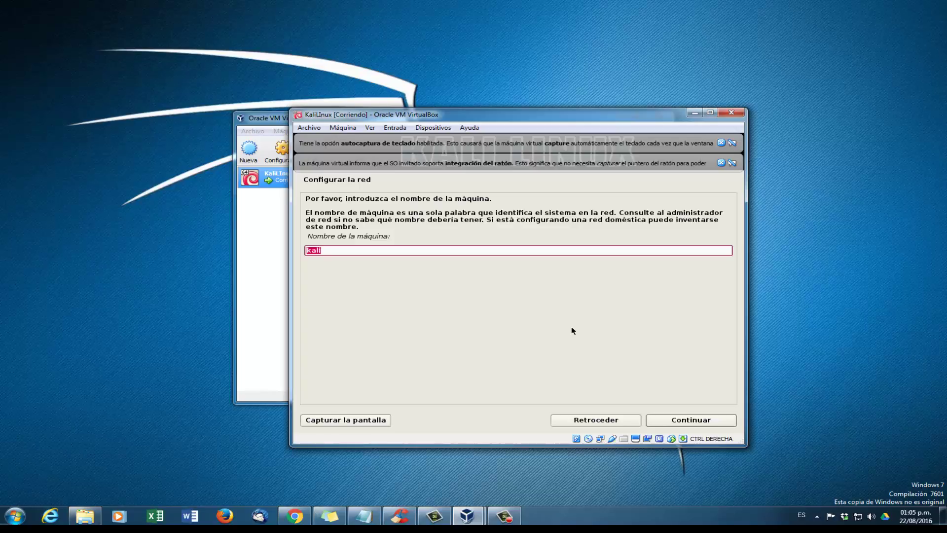
Step: Keep 'kali' as the hostname and leave the domain name blank
{"action": "left_click", "coordinate": [432, 251]}
{"action": "left_click", "coordinate": [667, 421]}
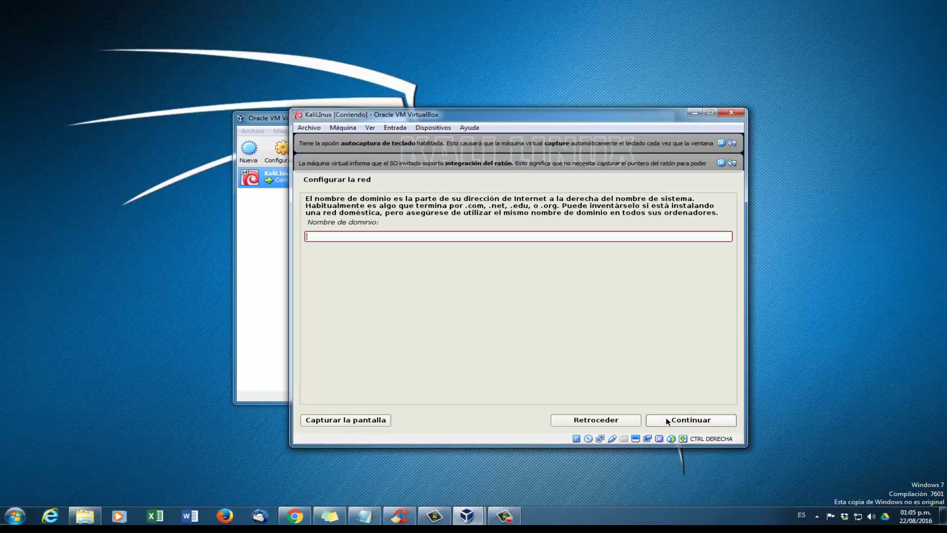
{"action": "left_click", "coordinate": [667, 421]}
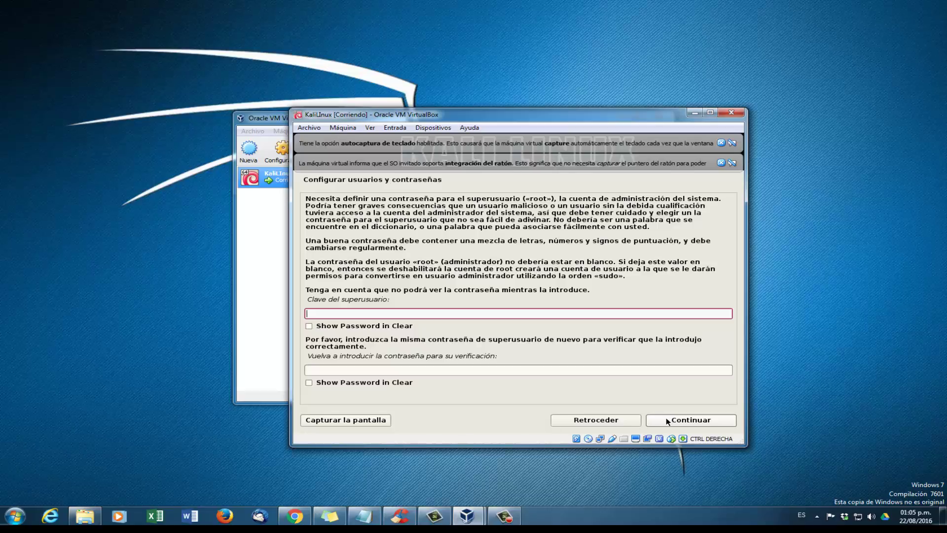
Step: Enter the root password, re-type it in the verification field and submit
{"action": "type", "text": "toor123"}
{"action": "key", "text": "BackSpace"}
{"action": "key", "text": "BackSpace"}
{"action": "key", "text": "BackSpace"}
{"action": "key", "text": "BackSpace"}
{"action": "key", "text": "BackSpace"}
{"action": "key", "text": "BackSpace"}
{"action": "key", "text": "BackSpace"}
{"action": "type", "text": "•••••••"}
{"action": "left_click", "coordinate": [540, 367]}
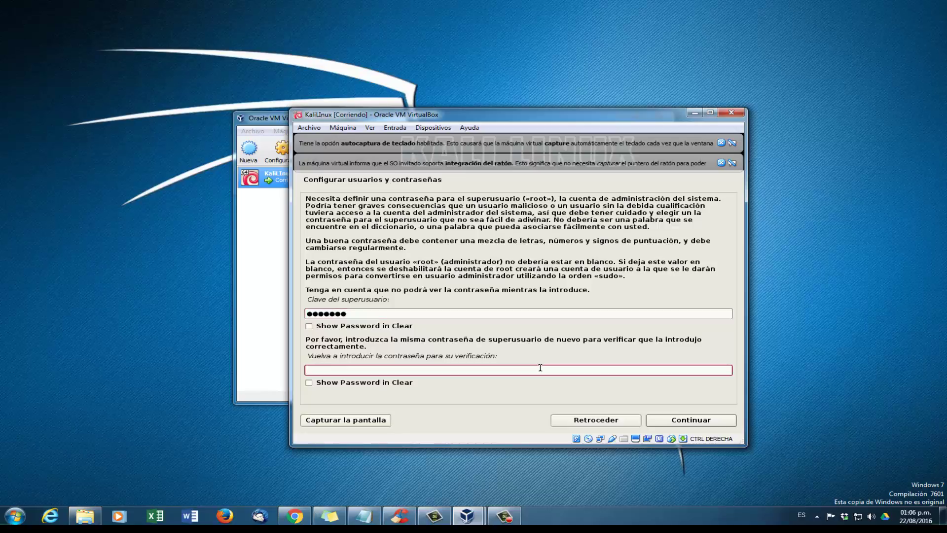
{"action": "type", "text": "•••••••"}
{"action": "left_click", "coordinate": [677, 425]}
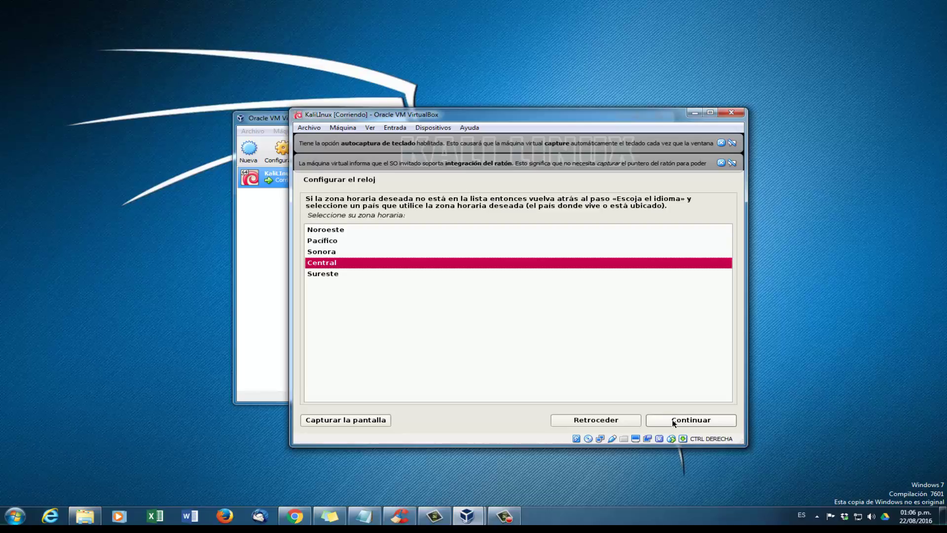
Step: Accept the Central time zone and guided-partition the whole 64.5 GB disk into one partition
{"action": "left_click", "coordinate": [674, 420]}
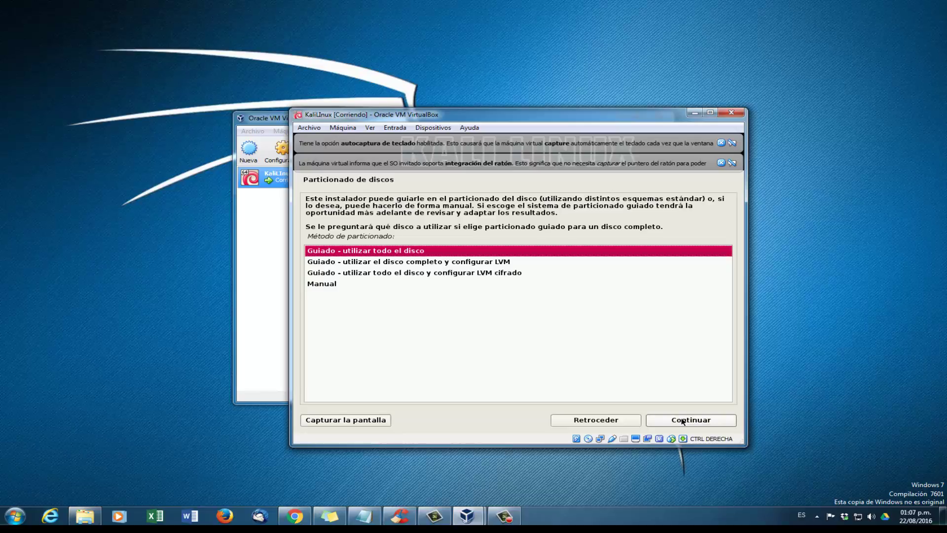
{"action": "left_click", "coordinate": [682, 421]}
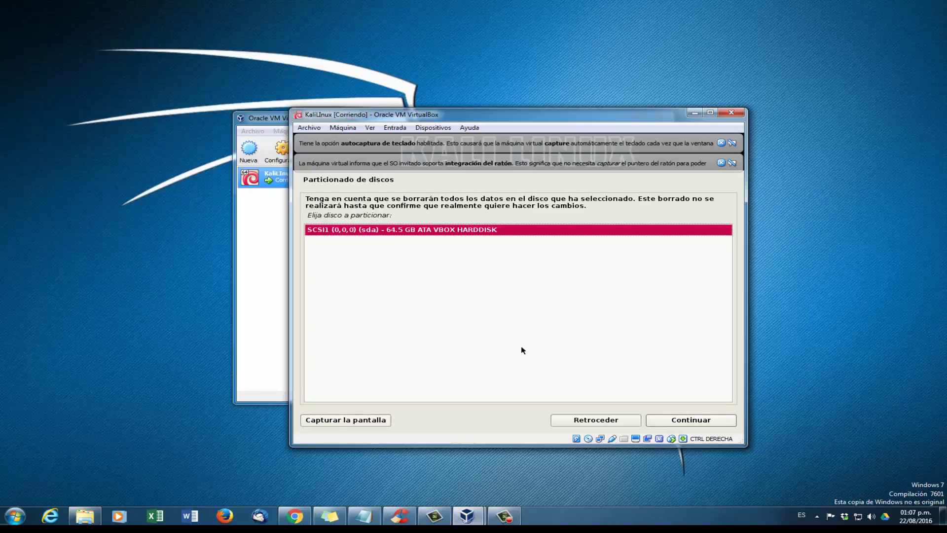
{"action": "left_click", "coordinate": [663, 422]}
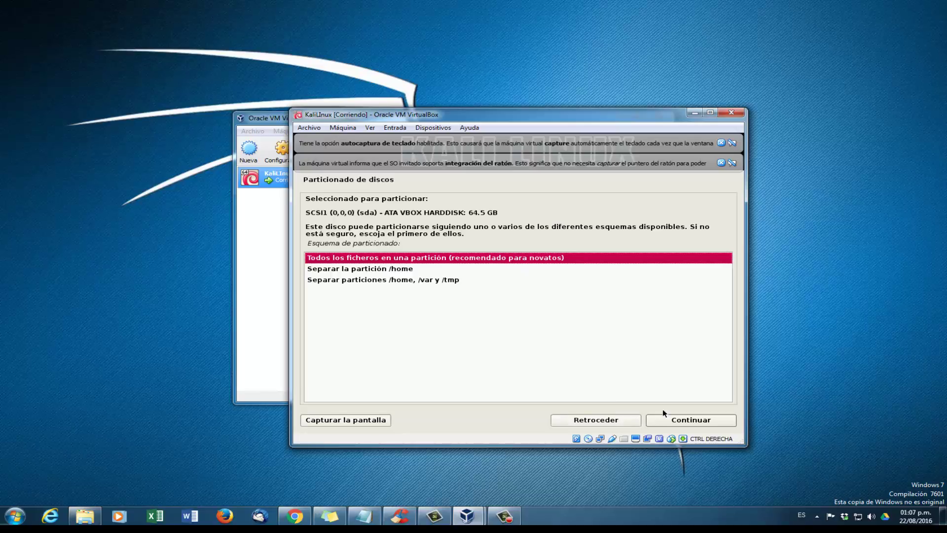
{"action": "left_click", "coordinate": [678, 422]}
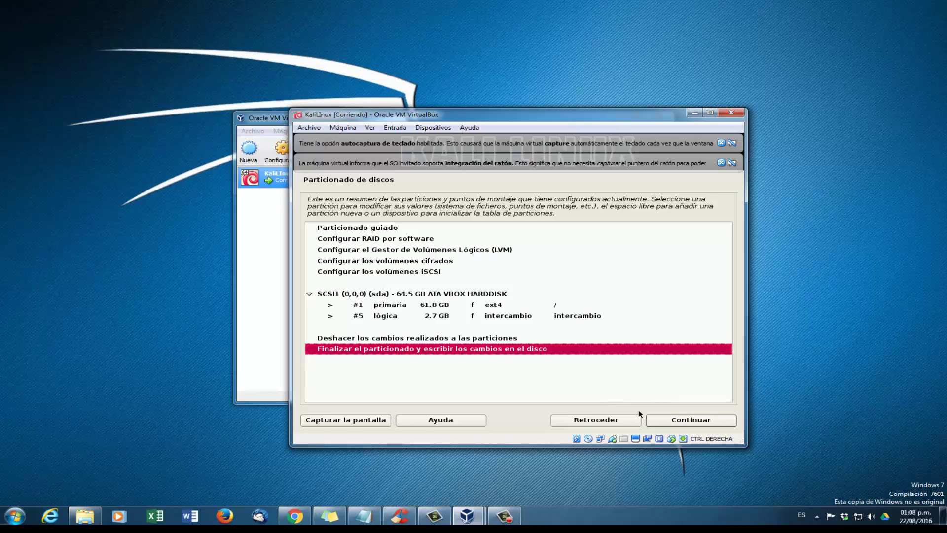
{"action": "left_click", "coordinate": [674, 420]}
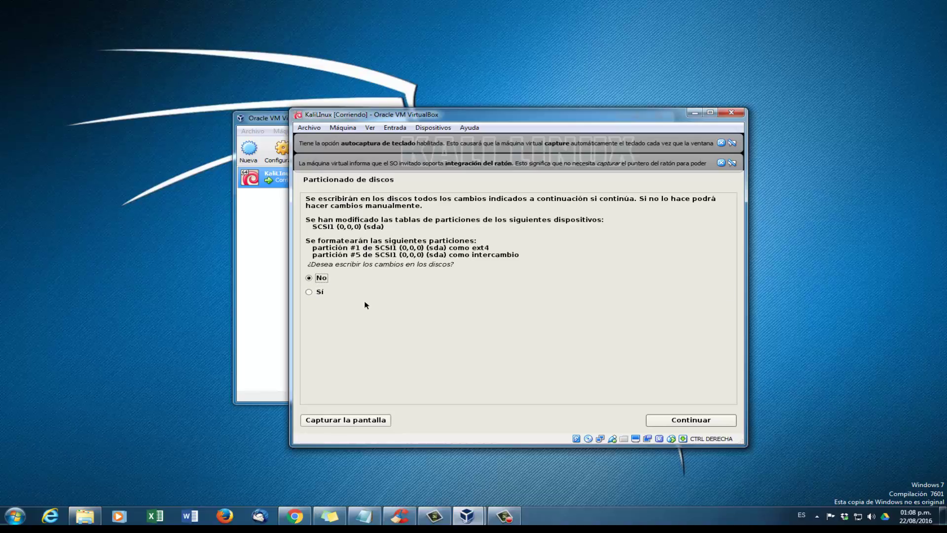
Step: Confirm writing the partition changes to disk with Sí
{"action": "left_click", "coordinate": [316, 296]}
{"action": "left_click", "coordinate": [703, 420]}
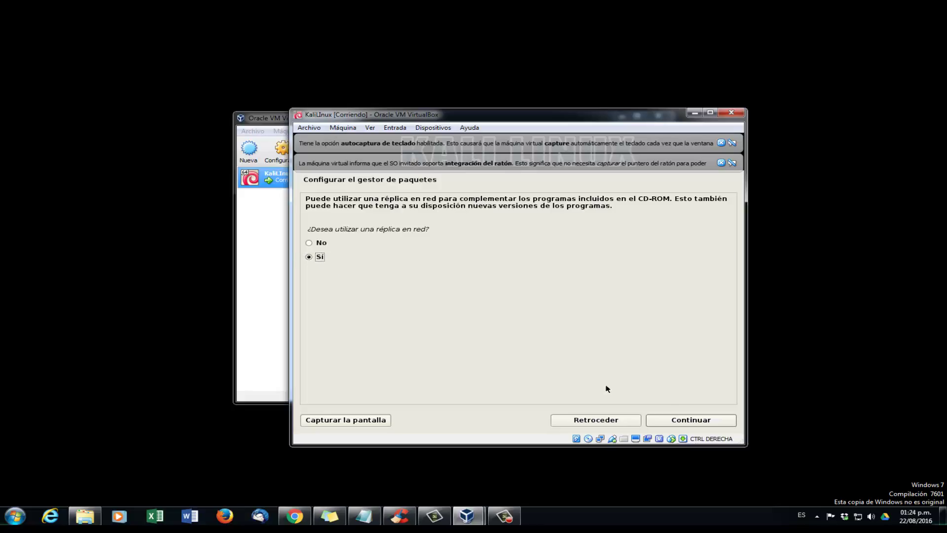
Step: Accept a network mirror for the package manager and leave the HTTP proxy blank
{"action": "left_click", "coordinate": [679, 423]}
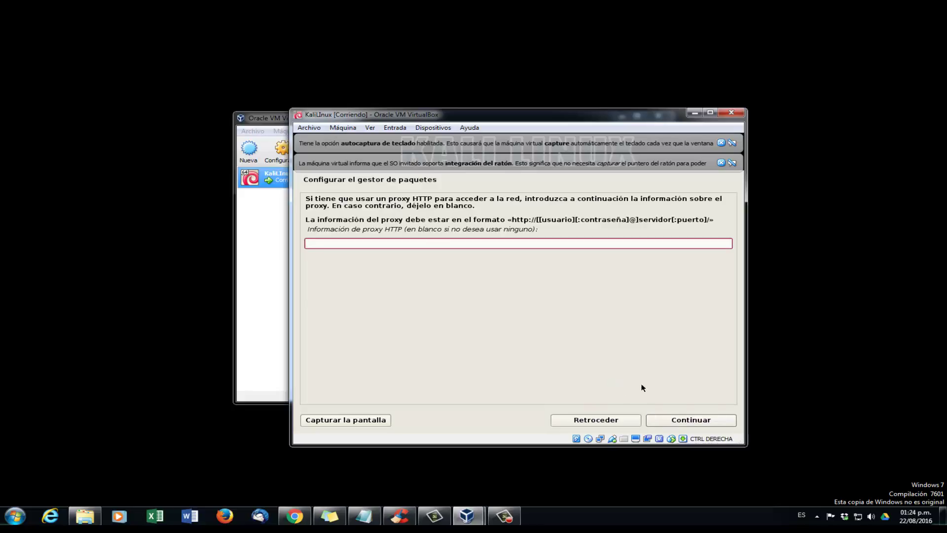
{"action": "left_click", "coordinate": [676, 420]}
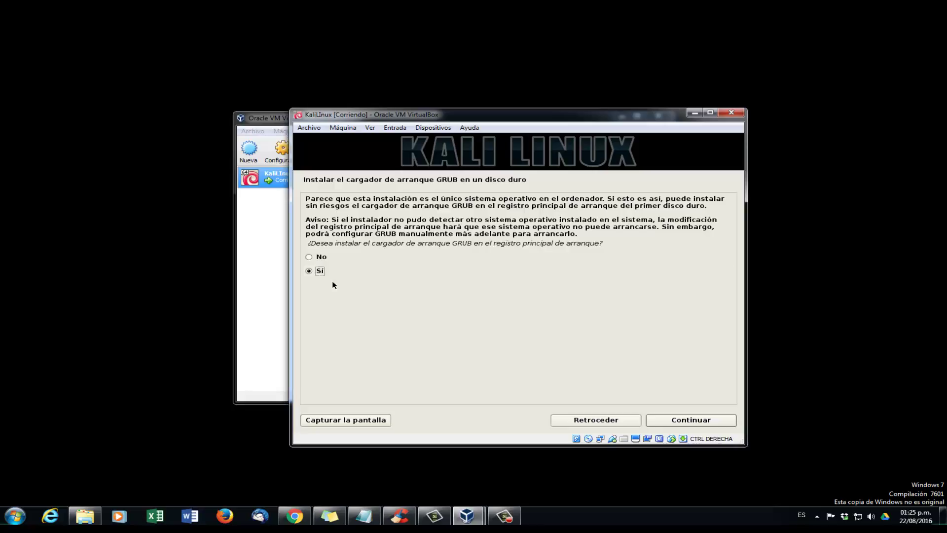
Step: Install the GRUB boot loader in the boot record on /dev/sda
{"action": "left_click", "coordinate": [690, 424]}
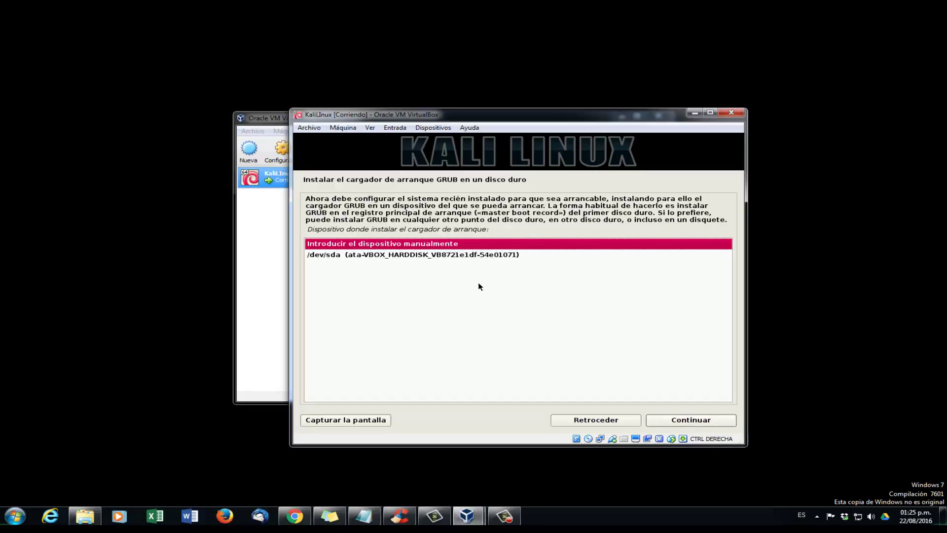
{"action": "left_click", "coordinate": [477, 256]}
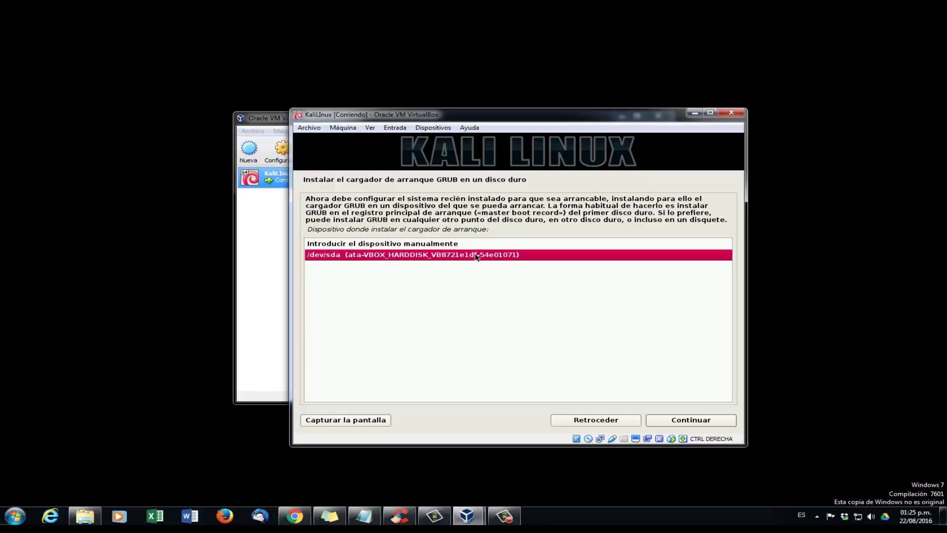
{"action": "left_click", "coordinate": [652, 420]}
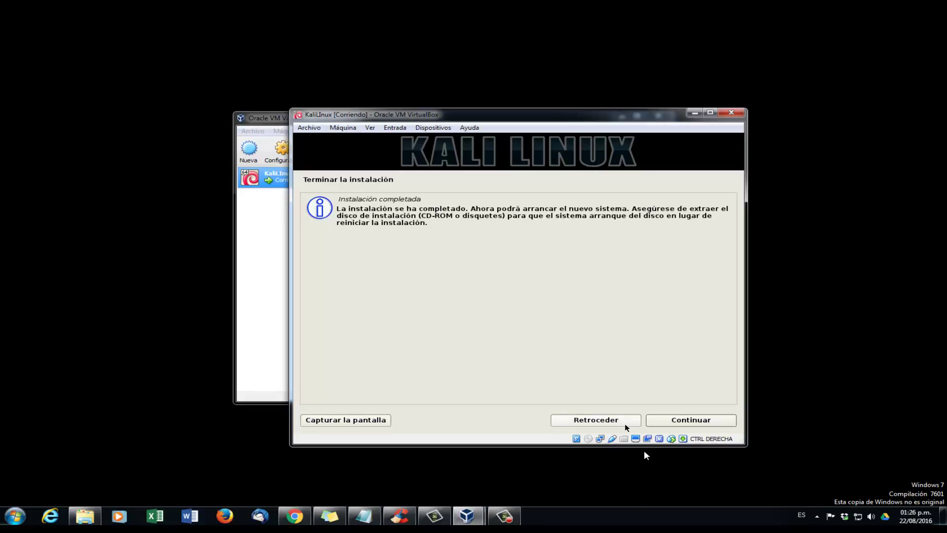
Step: Finish the Kali installation on the Instalación completada screen and reboot the VM
{"action": "left_click", "coordinate": [661, 422]}
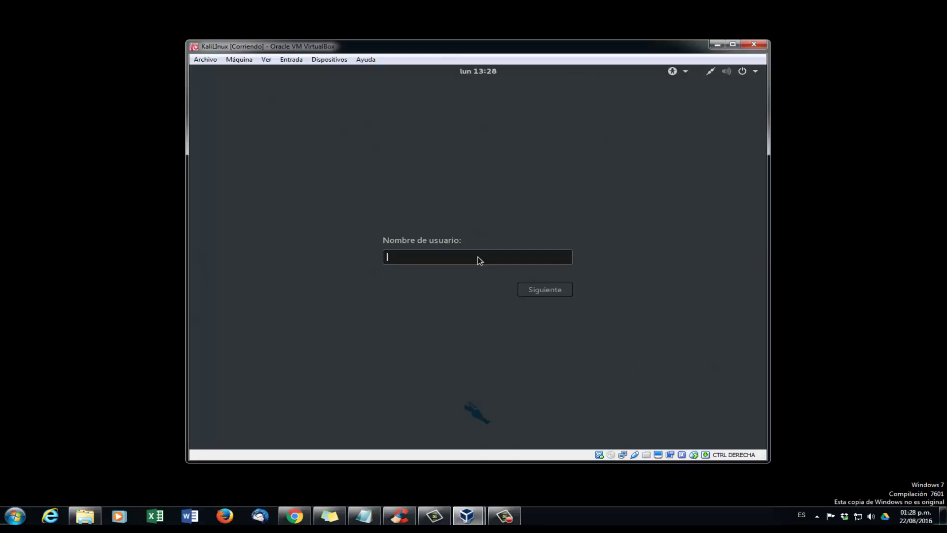
Step: Enter root as the username at the Kali GNOME login
{"action": "type", "text": "r"}
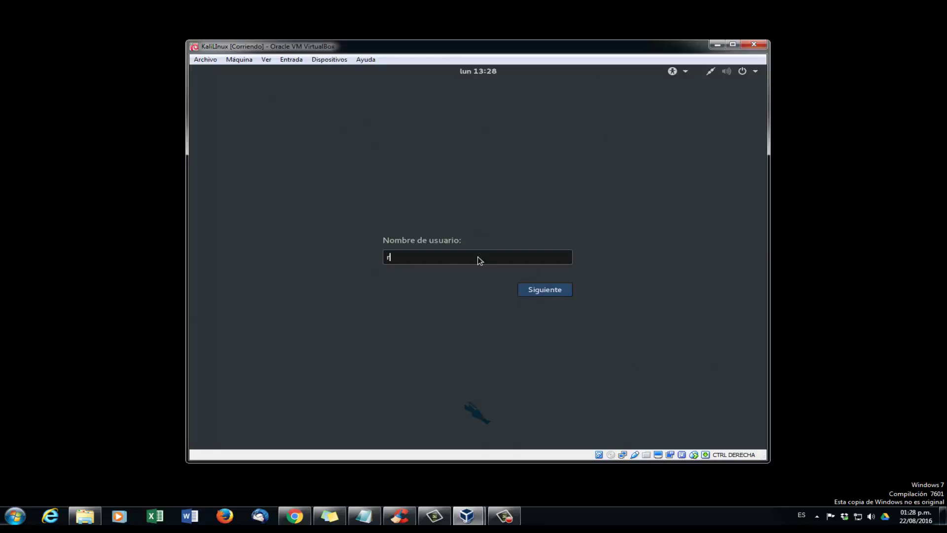
{"action": "type", "text": "oot"}
{"action": "key", "text": "Return"}
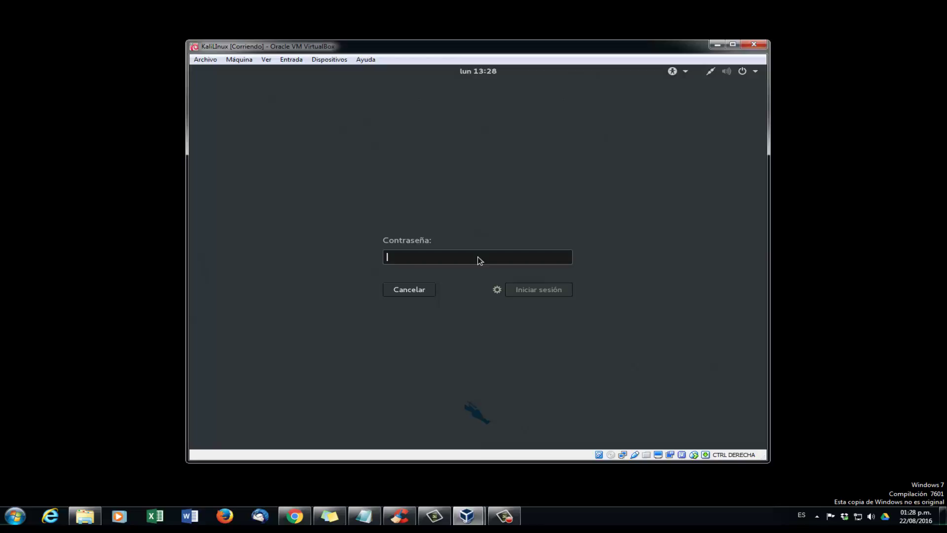
Step: Enter the root account password to sign in to the desktop
{"action": "type", "text": "too"}
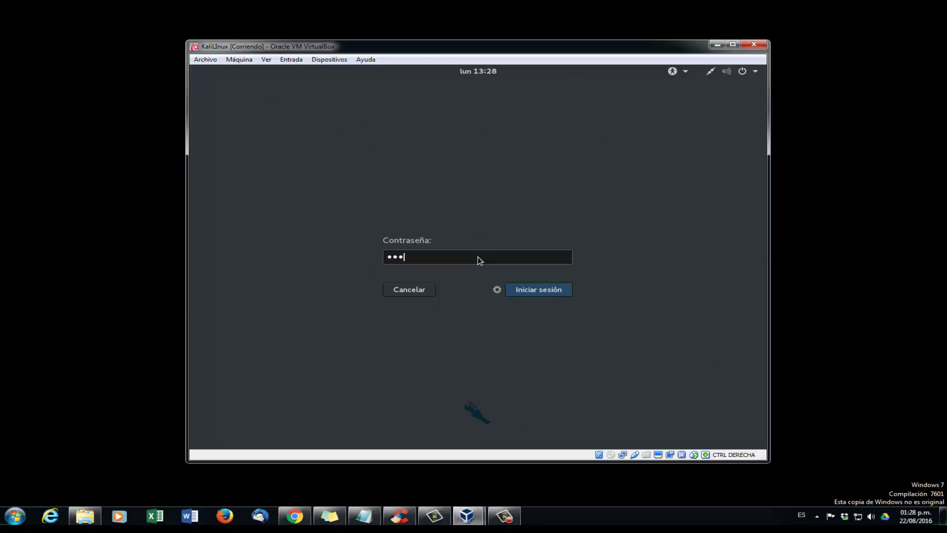
{"action": "type", "text": "****"}
{"action": "key", "text": "Return"}
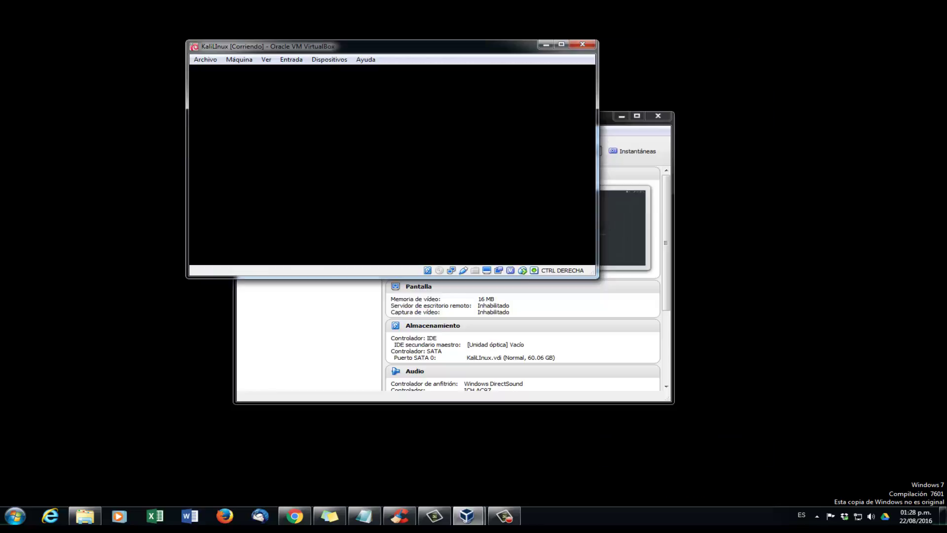